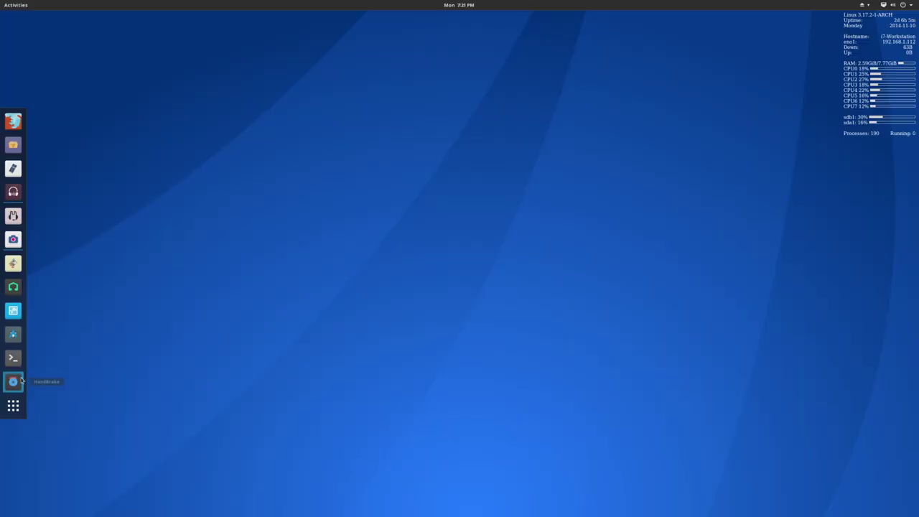
- Launch HandBrake, centre its window on screen and dismiss the Stargate disc notification
click(13, 381)
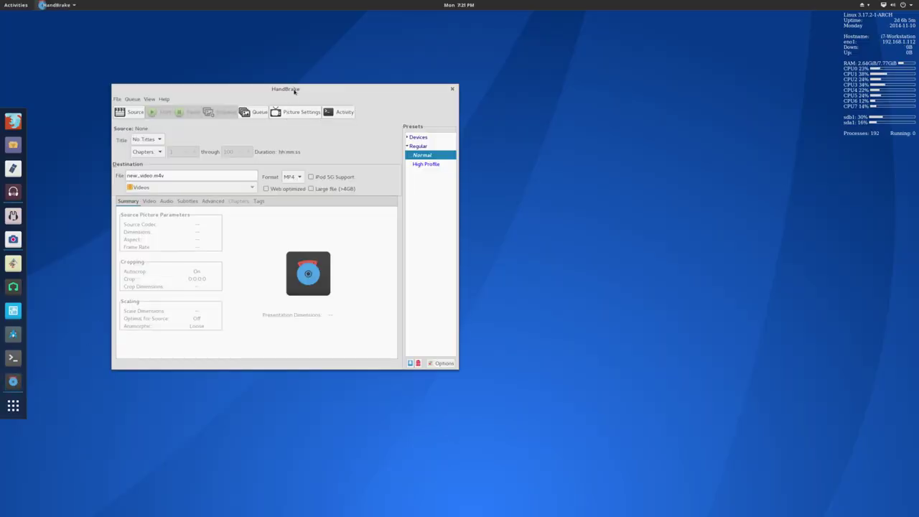
drag(294, 91, 449, 98)
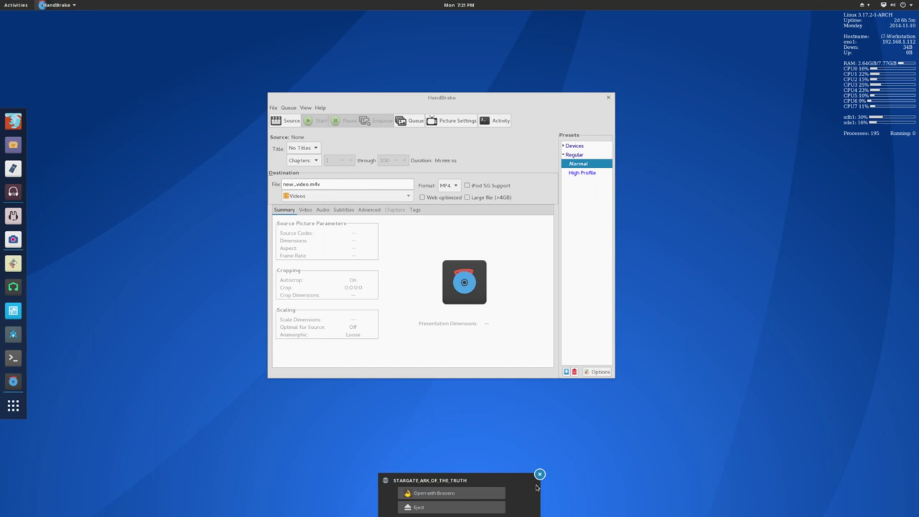
click(539, 474)
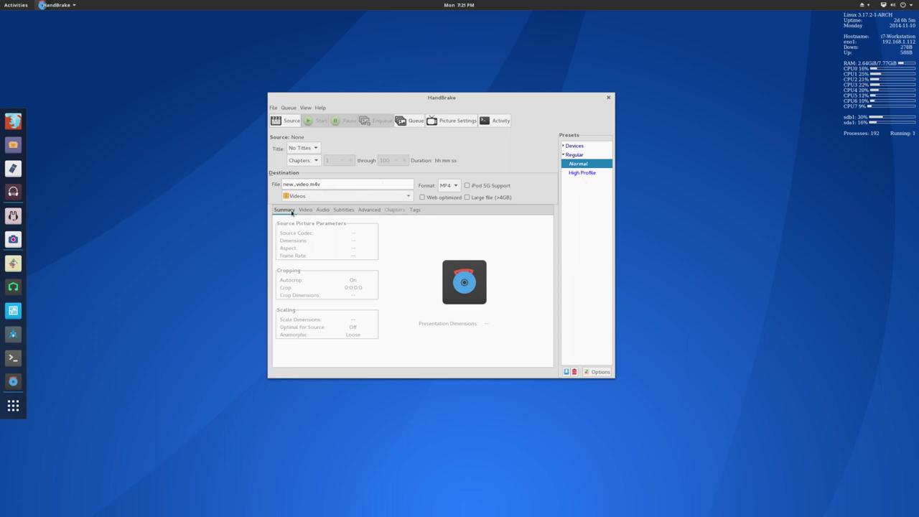
- Browse the Summary, Video, Audio, Subtitles and Advanced settings, ending on the Video settings
click(305, 210)
click(284, 210)
click(305, 209)
click(322, 210)
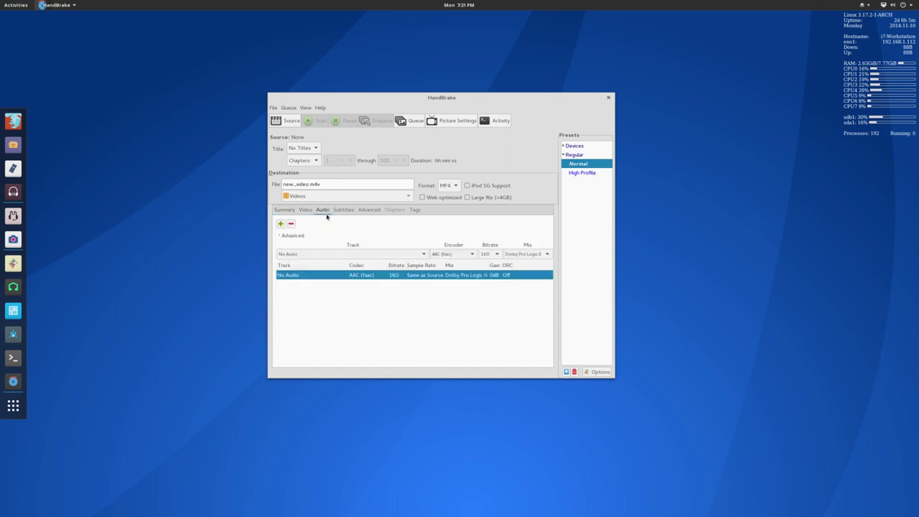
click(342, 210)
click(322, 209)
click(343, 209)
click(369, 209)
click(305, 210)
click(325, 209)
click(306, 209)
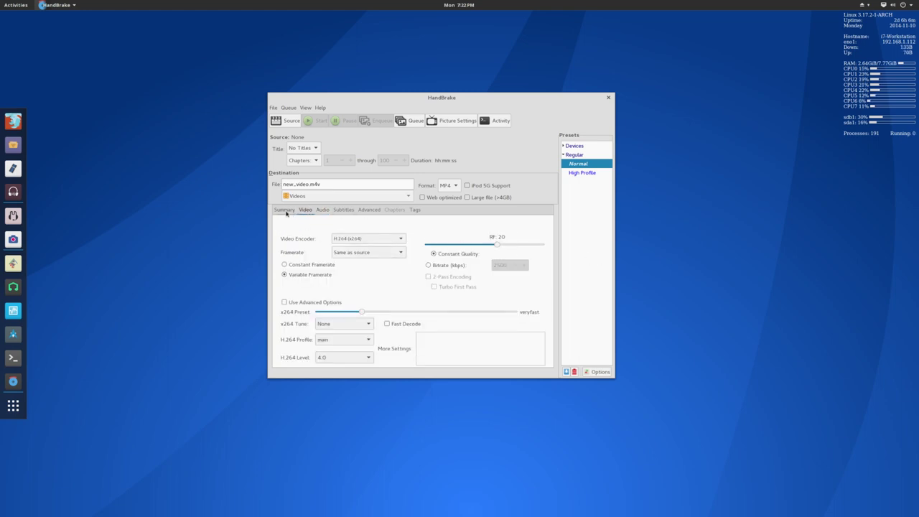
- Try the AppleTV 3, iPad and High Profile presets, then reselect Normal and collapse Devices
click(563, 146)
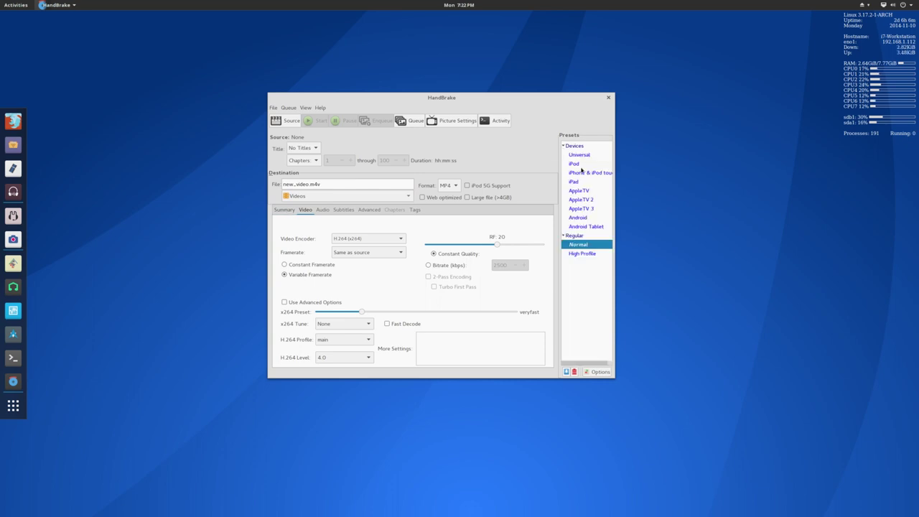
click(598, 209)
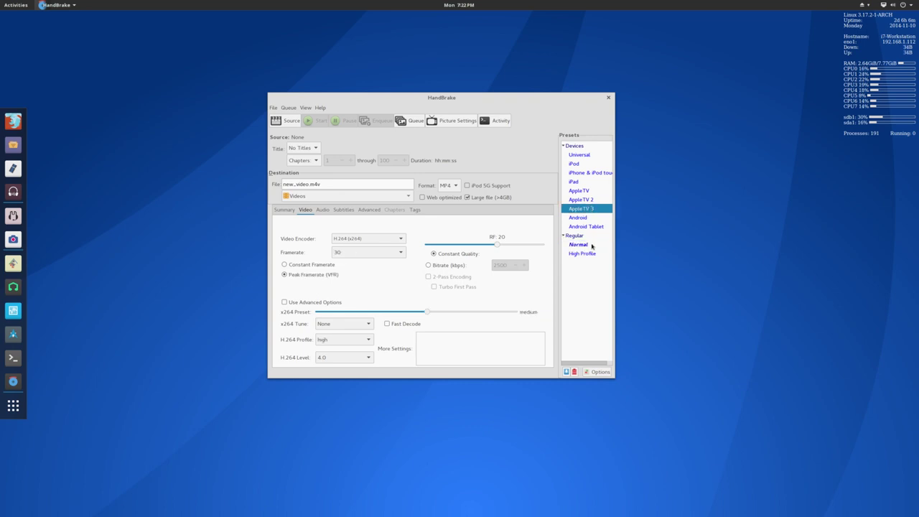
click(575, 181)
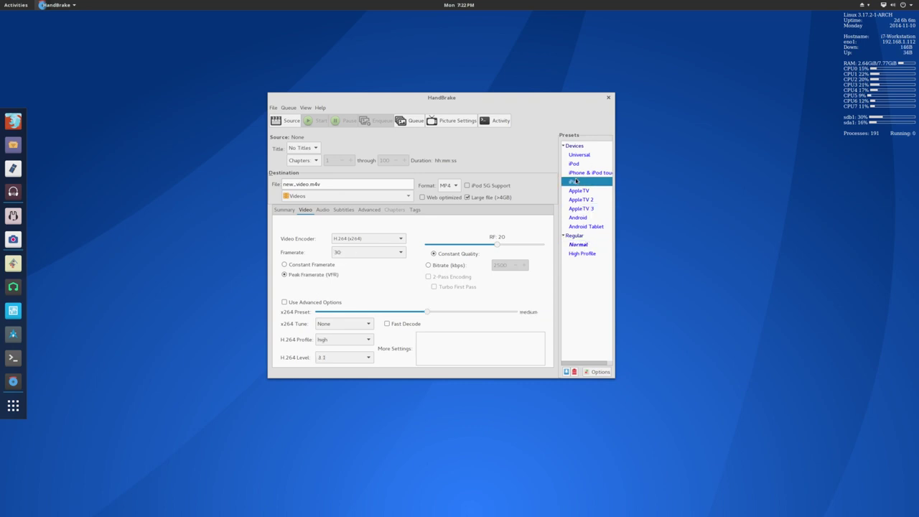
click(580, 245)
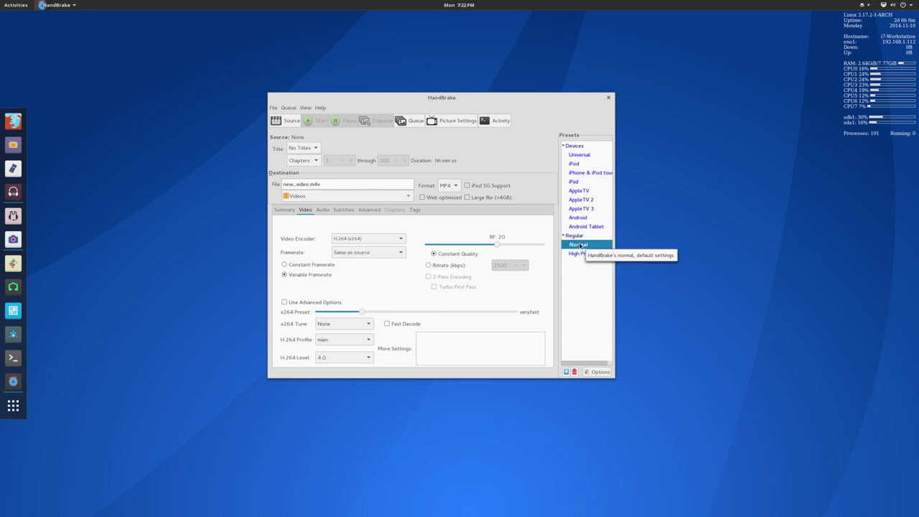
click(589, 252)
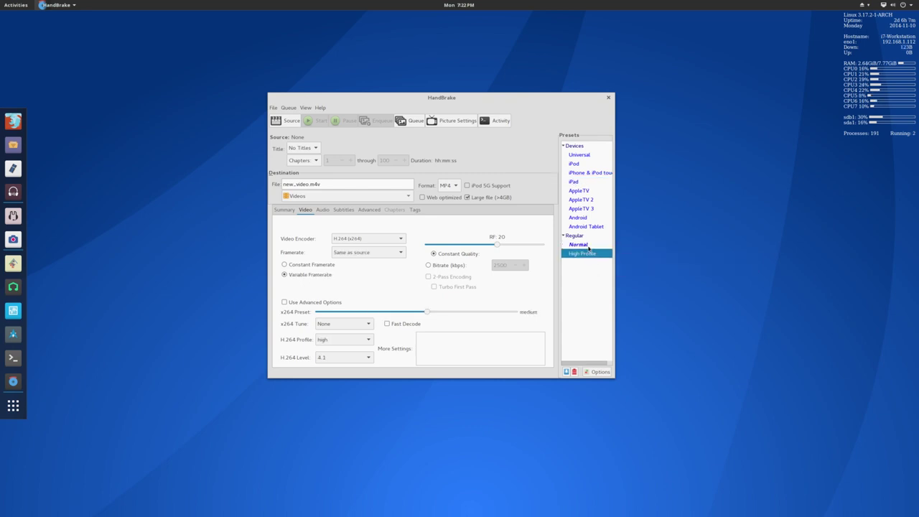
click(588, 244)
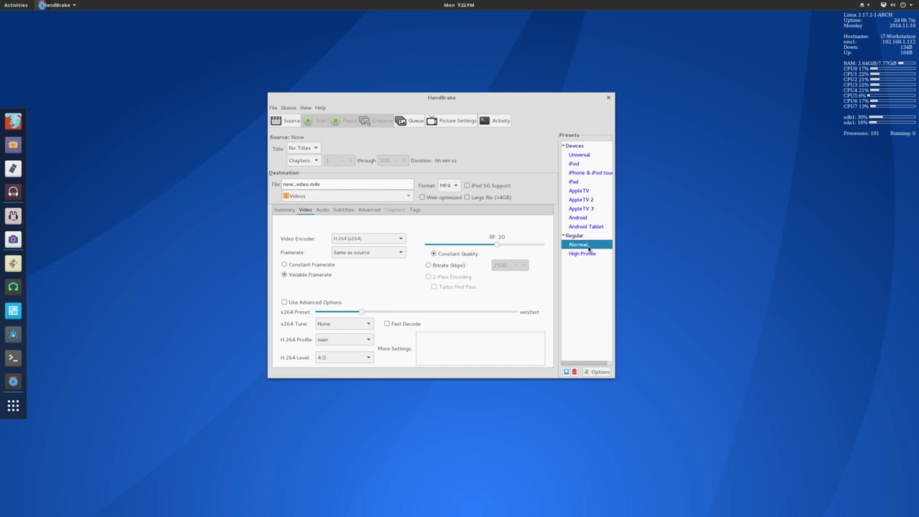
click(563, 145)
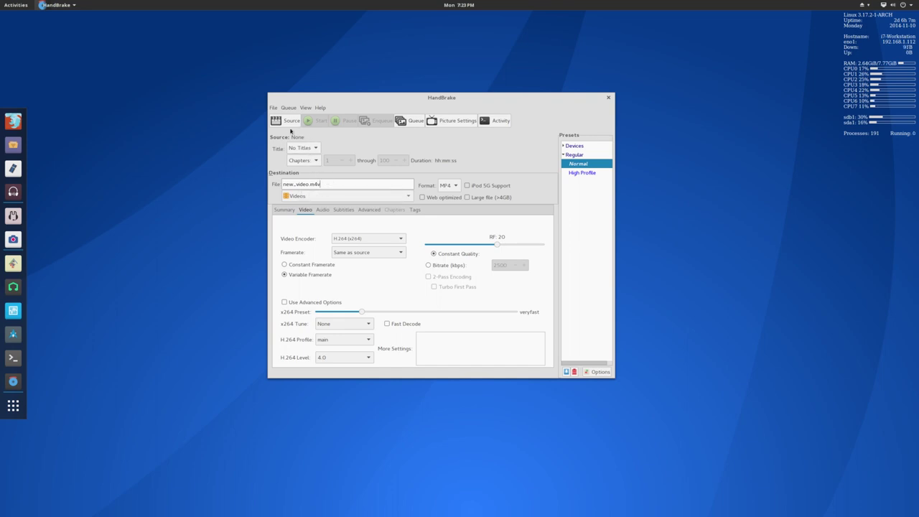
- Turn off the iPod/iTunes-friendly .m4v extension in Preferences so output is new_video.mp4
double_click(325, 184)
key(Right)
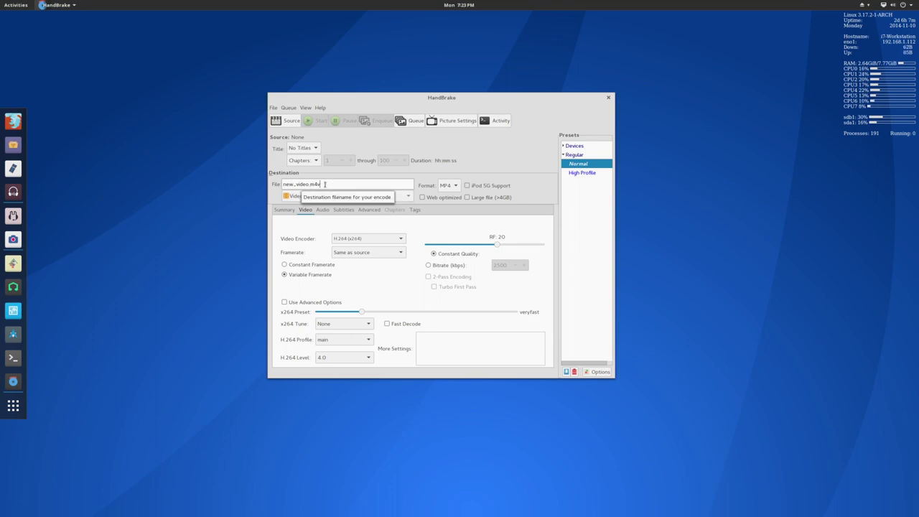
click(273, 108)
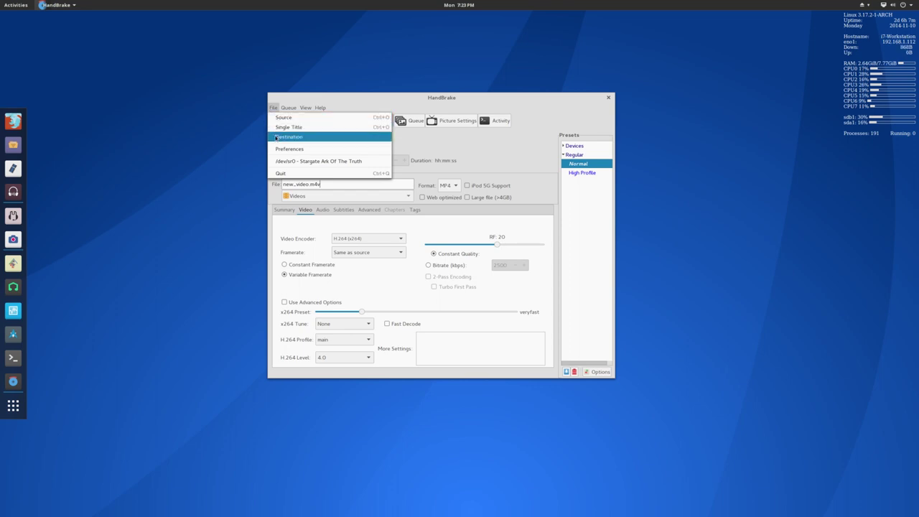
click(289, 148)
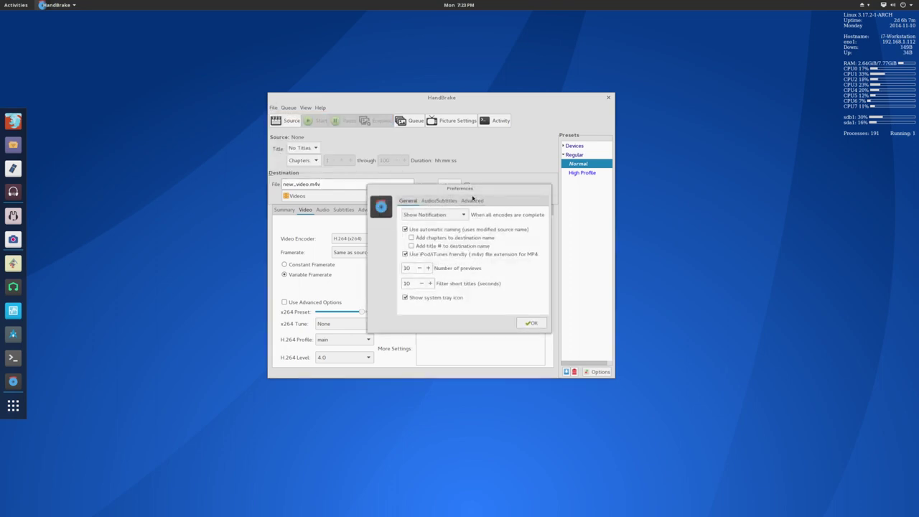
click(405, 254)
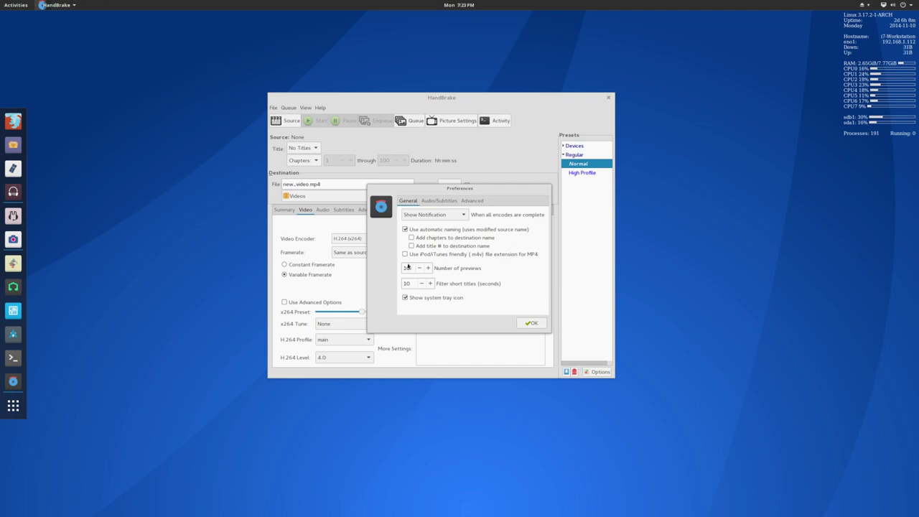
click(534, 327)
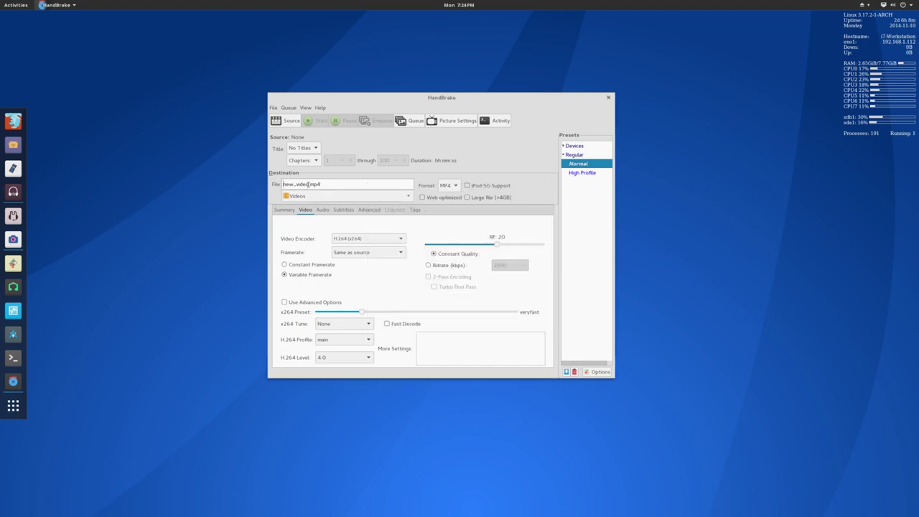
click(442, 185)
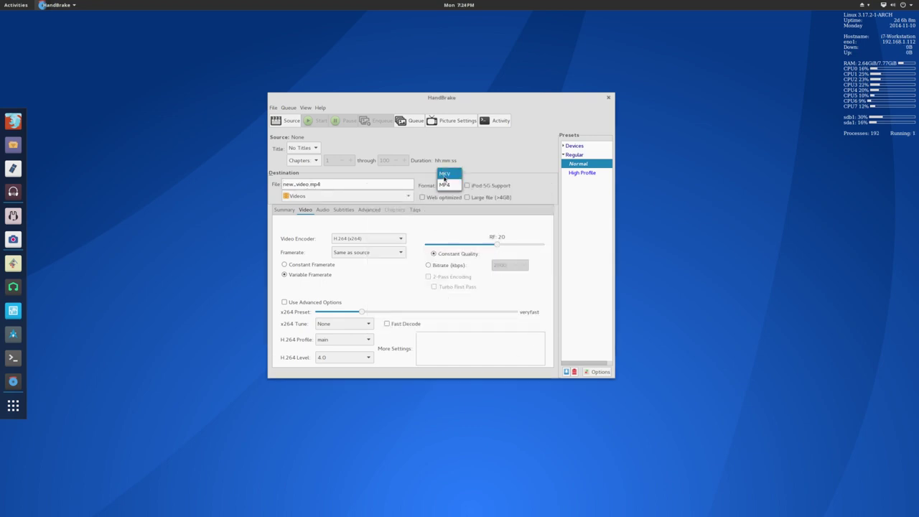
click(444, 178)
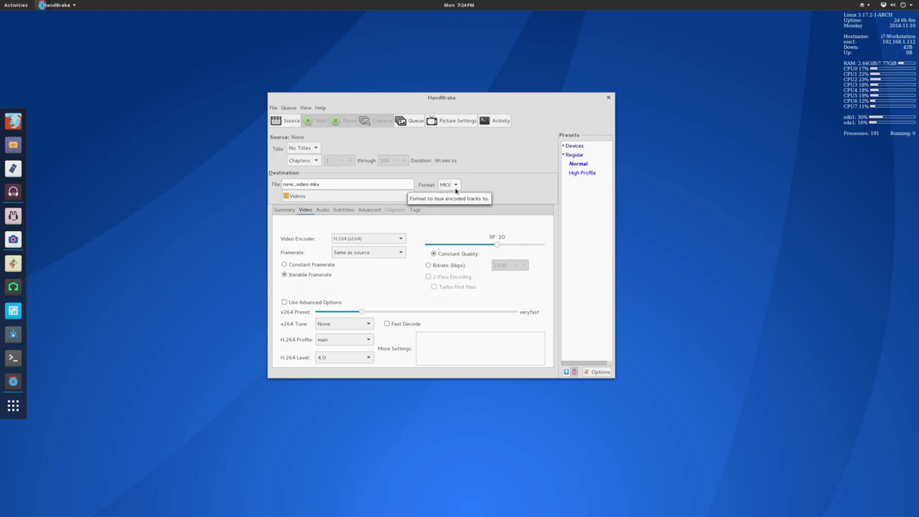
click(455, 190)
click(446, 181)
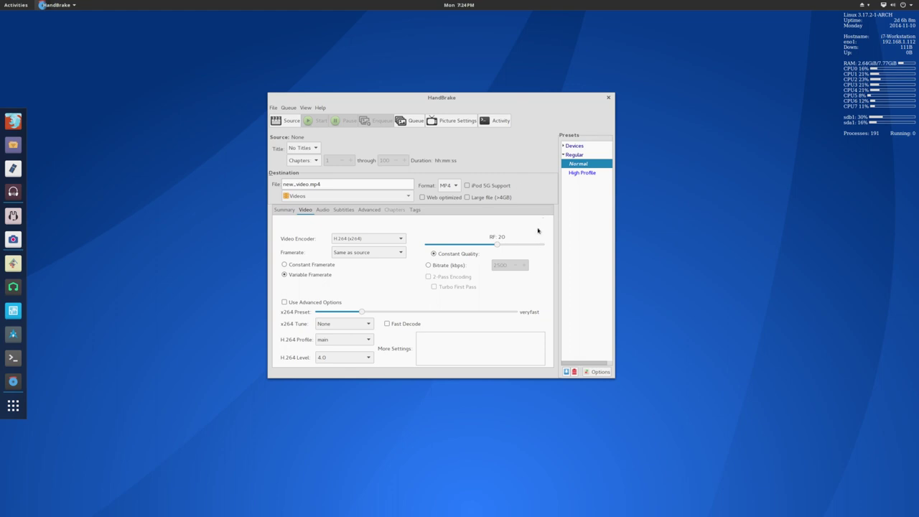
- Load Installing Antergos Linux.mp4 as a test source
click(283, 210)
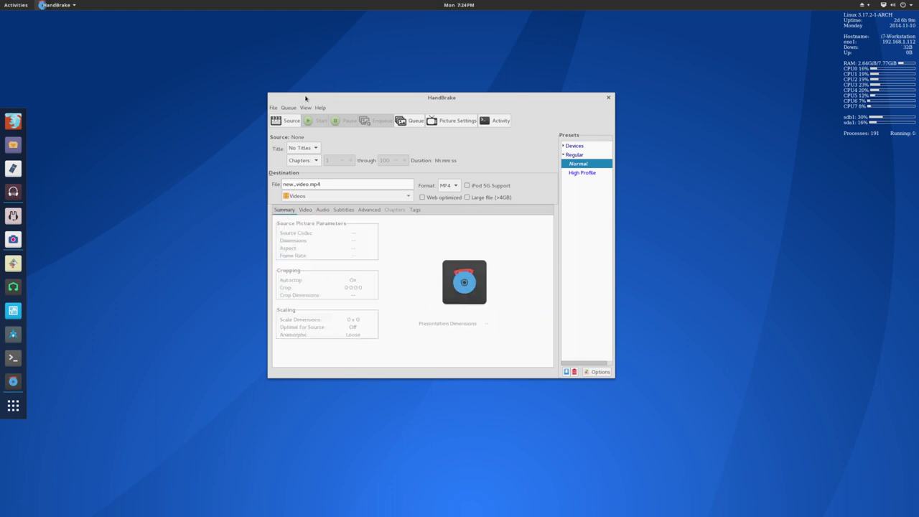
click(288, 119)
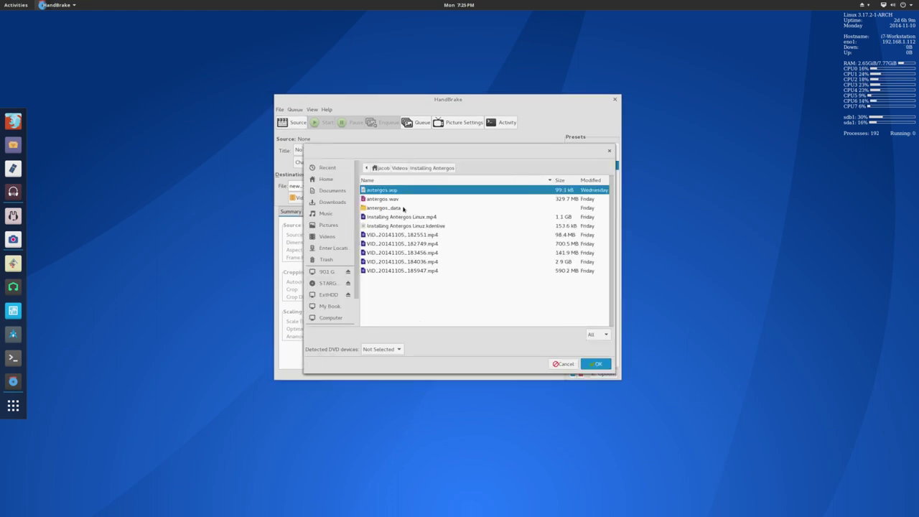
double_click(396, 217)
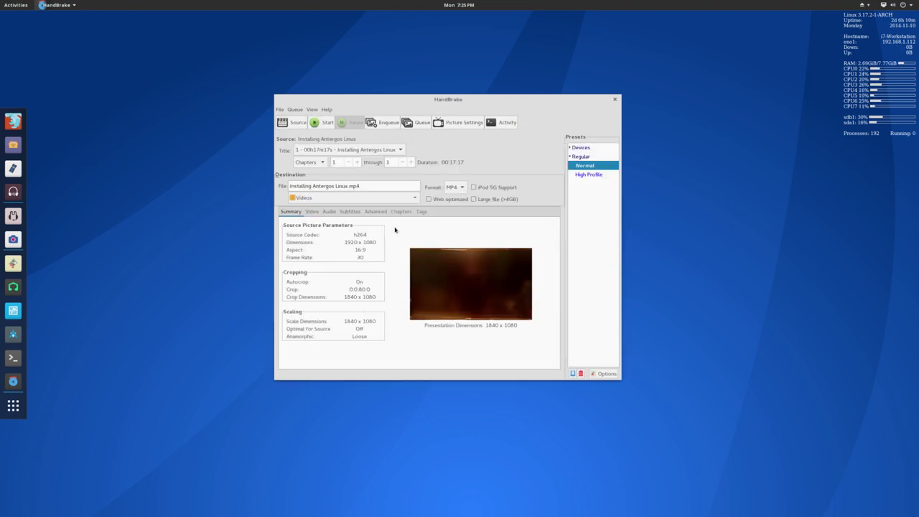
- Choose the DVD drive /dev/sr0 as the source and start scanning it
click(293, 124)
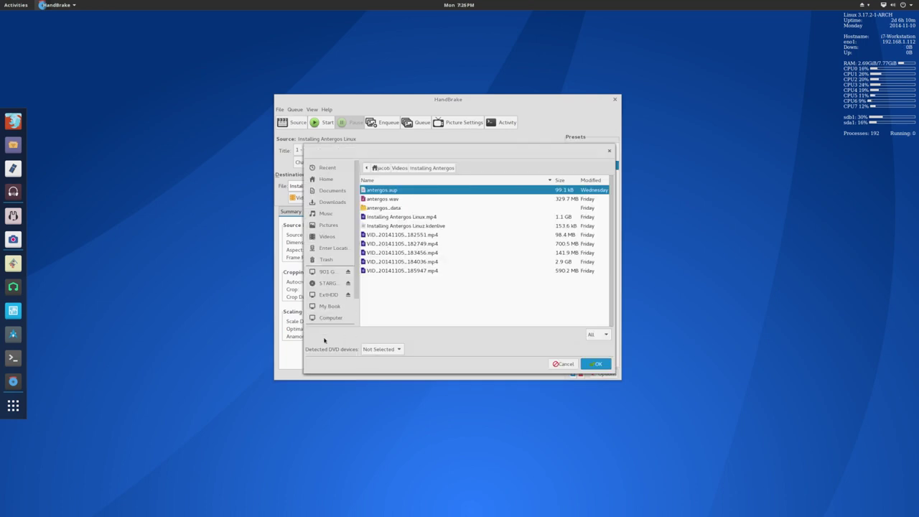
click(371, 352)
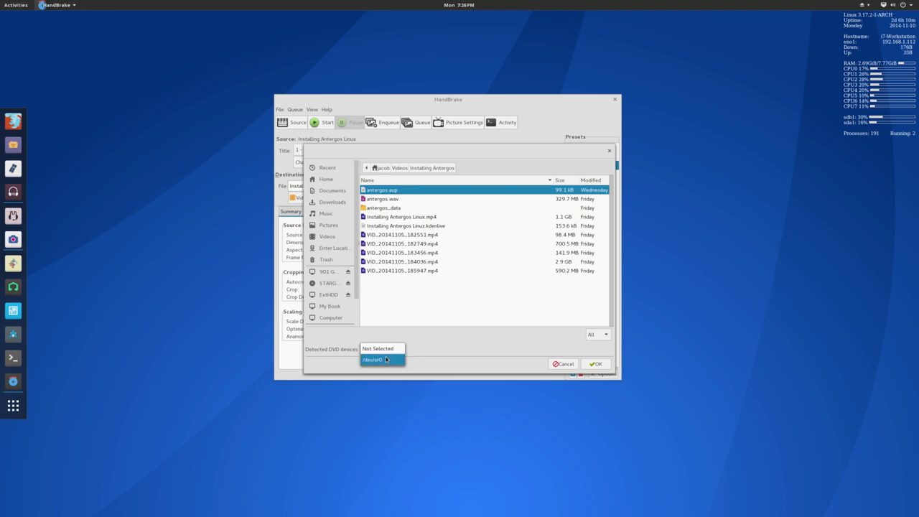
click(384, 361)
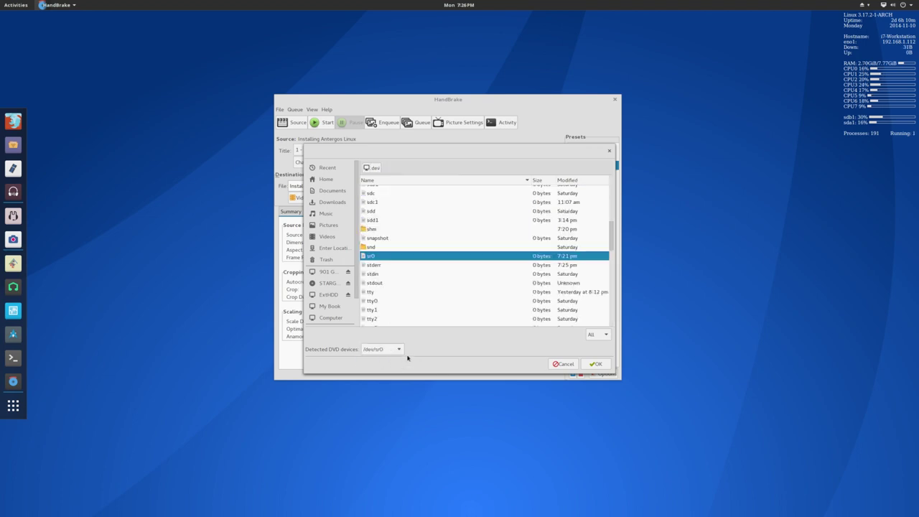
click(603, 366)
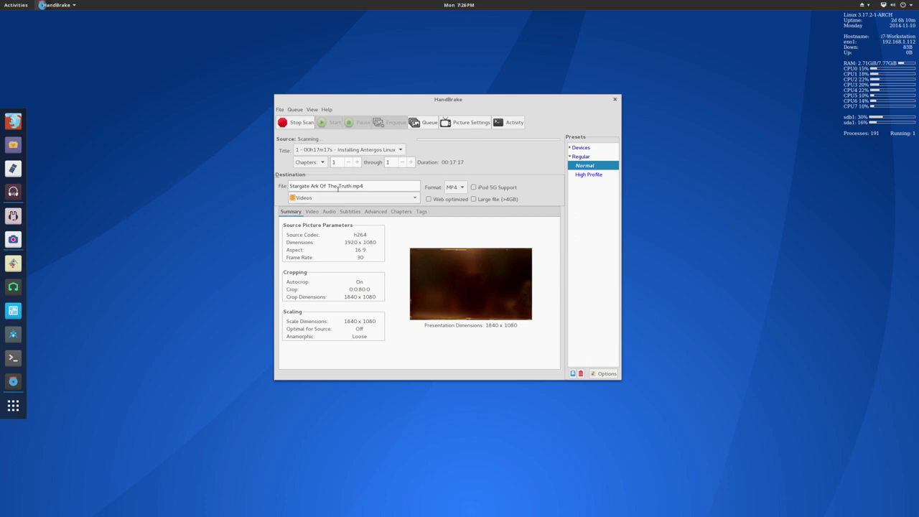
- Rename the output file to 'Stargate - The Ark of Truth.mp4'
click(337, 189)
drag(338, 188, 333, 188)
key(ctrl+shift+Left)
key(ctrl+shift+Left)
key(ctrl+shift+Left)
text(- The Ark of)
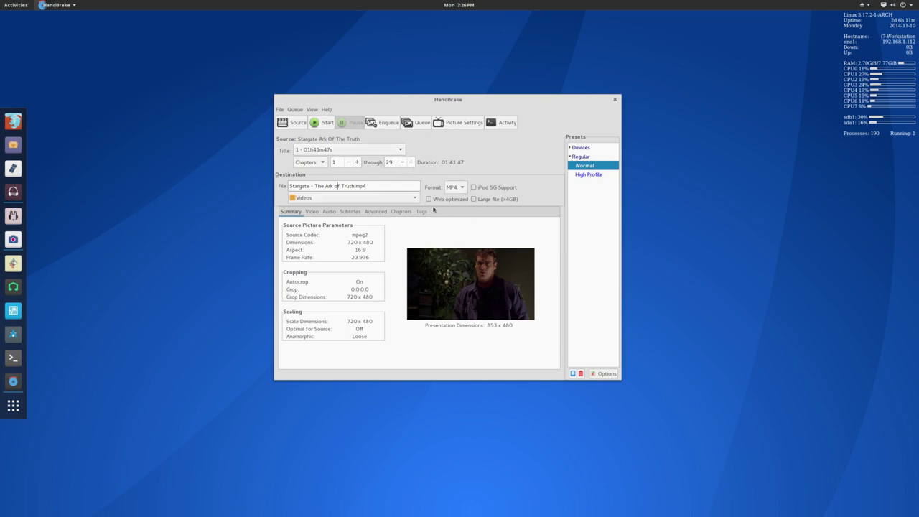
- Keep title 1 with chapters 1 through 29 and start the encode
click(403, 152)
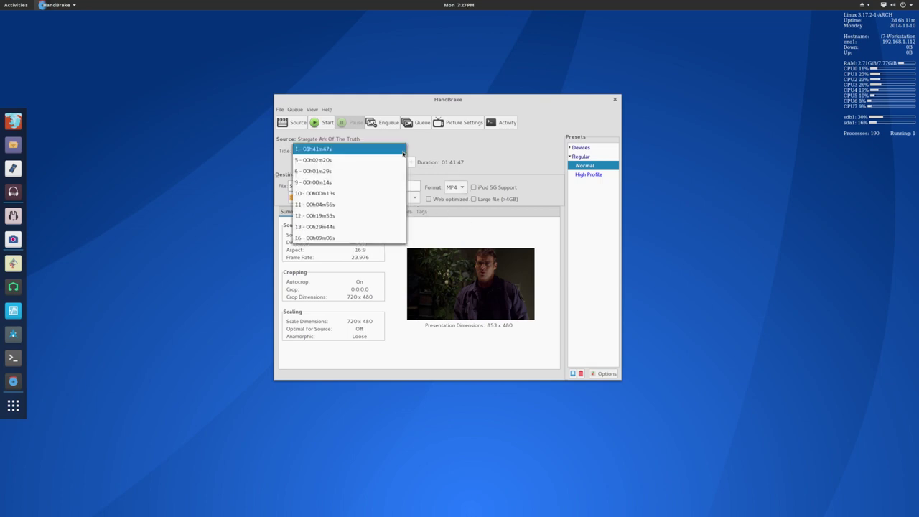
click(399, 150)
click(392, 150)
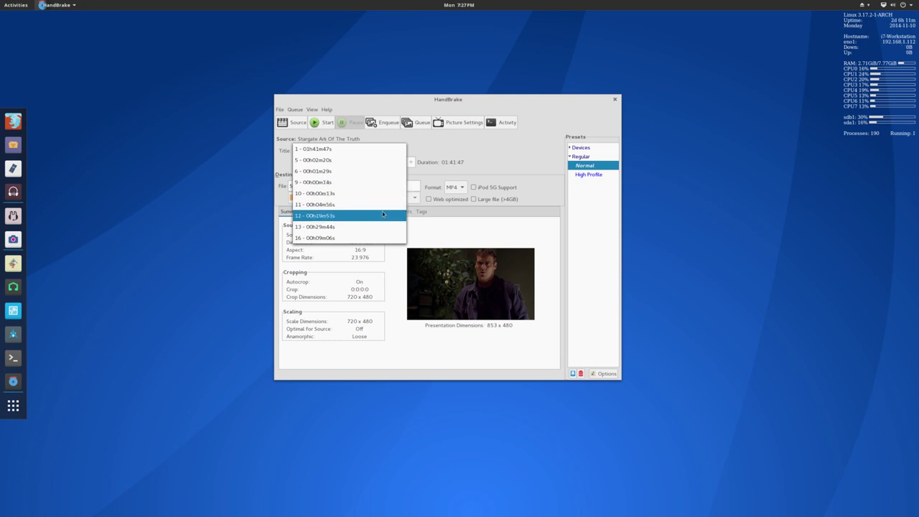
click(370, 149)
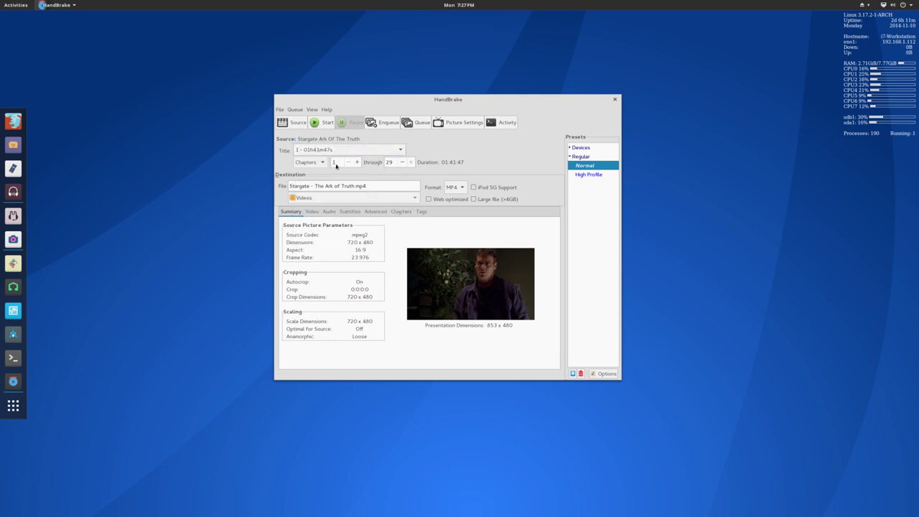
click(411, 162)
click(324, 123)
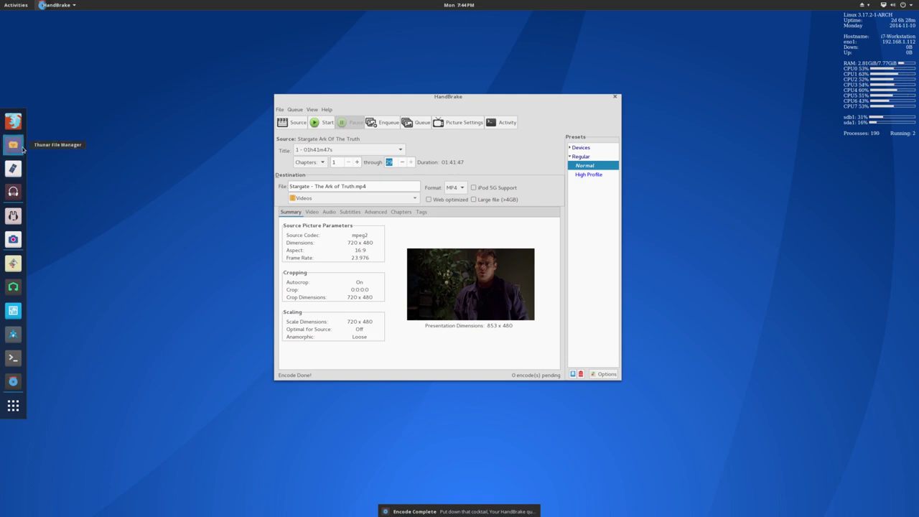
- Dismiss the encode notification and play Stargate - The Ark of Truth.mp4 from Thunar's Videos folder
mouse_move(538, 496)
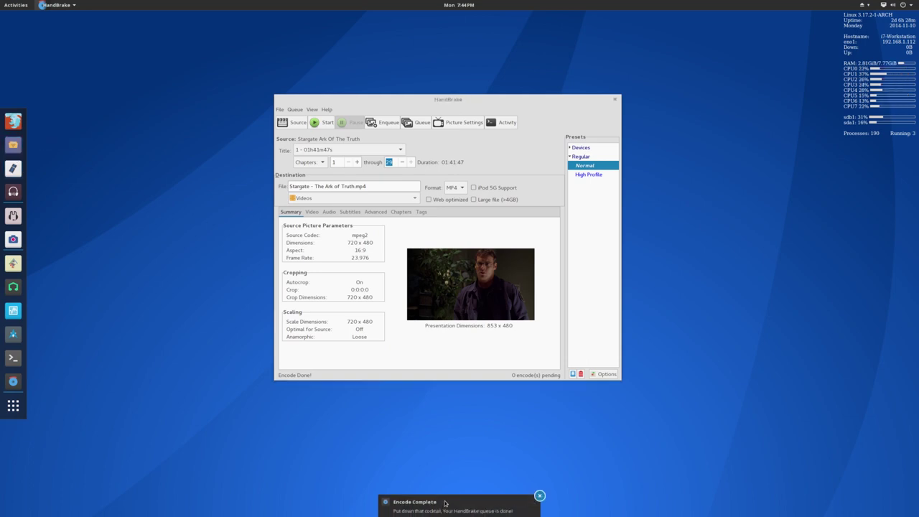
click(539, 496)
click(13, 144)
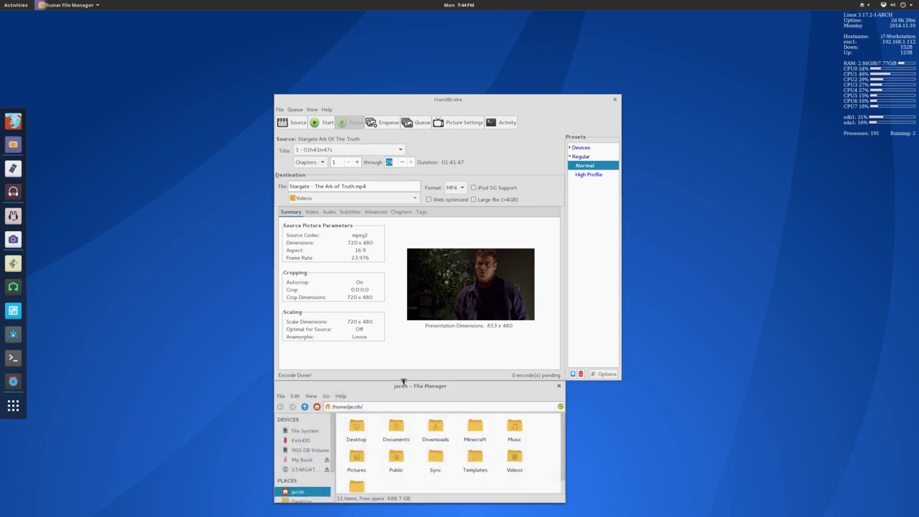
drag(403, 383, 380, 146)
double_click(489, 227)
scroll(344, 285, down, 1)
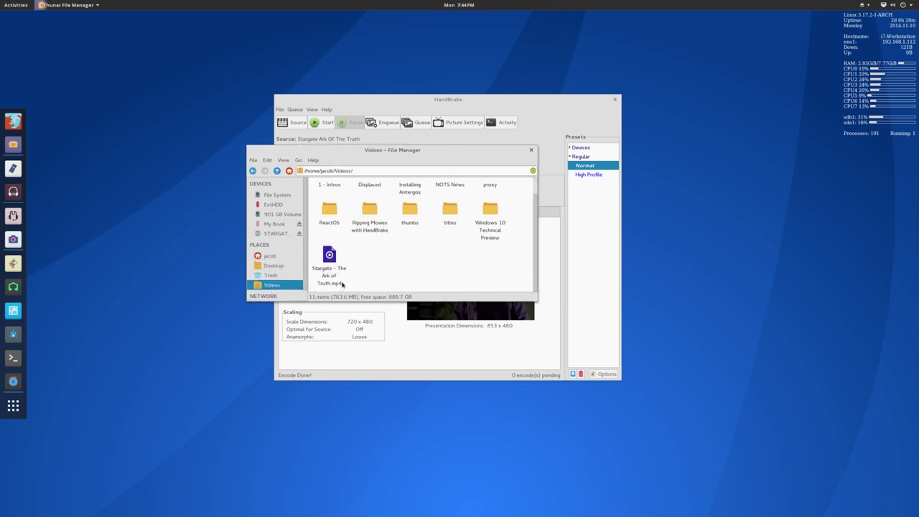
drag(353, 303, 353, 346)
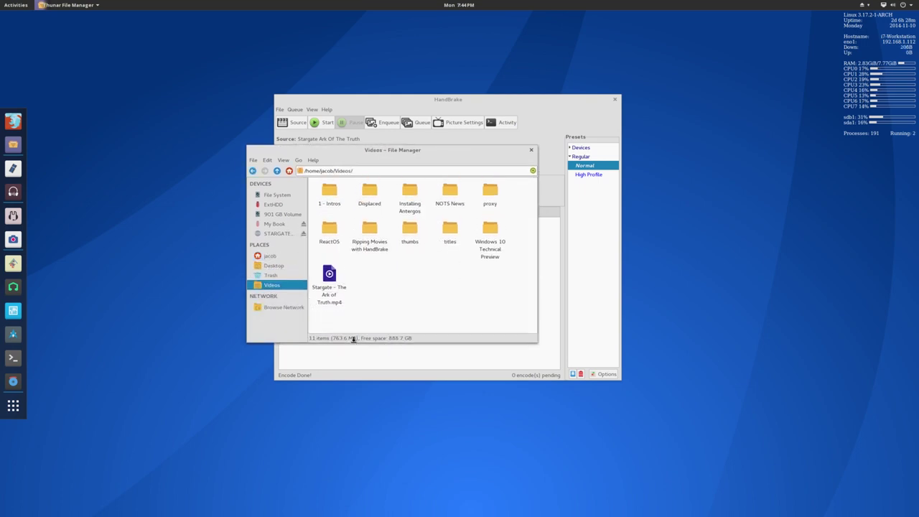
double_click(329, 278)
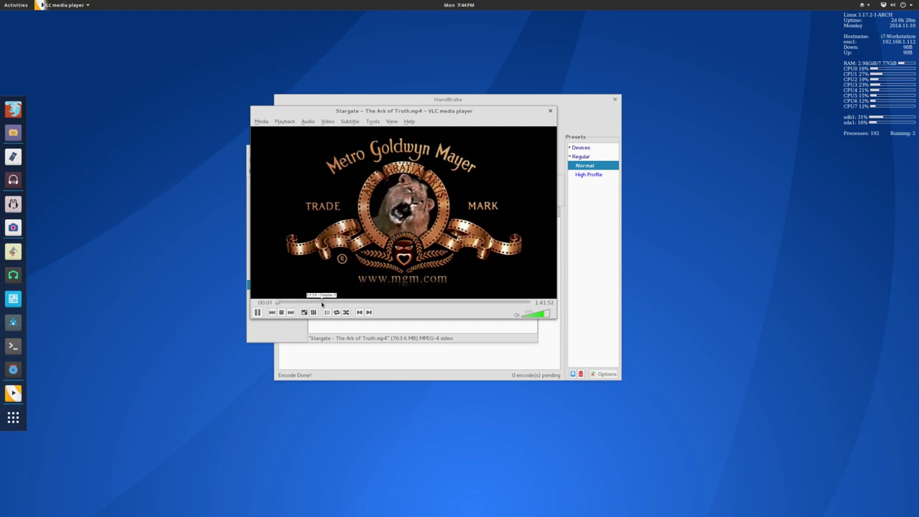
- Pause the movie and skim to about 48 minutes, 1:27:06, the opening and about five minutes
key(space)
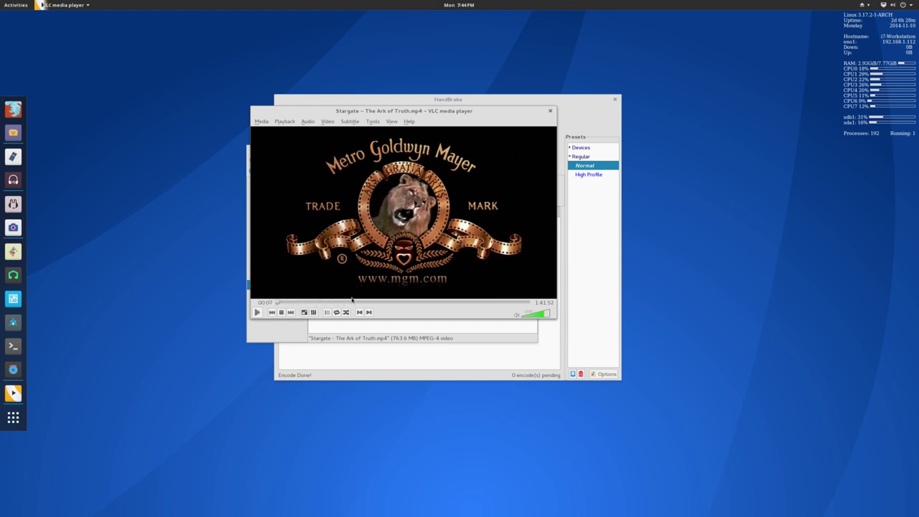
drag(288, 303, 396, 302)
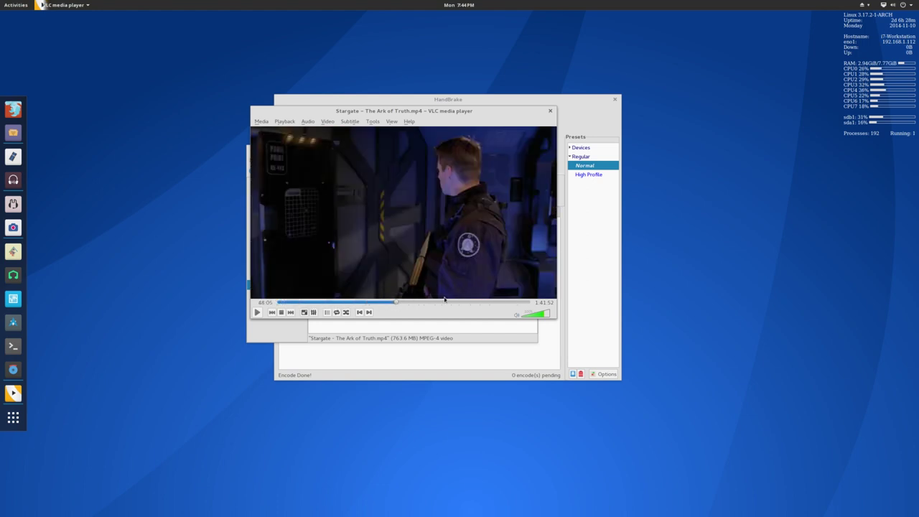
click(493, 302)
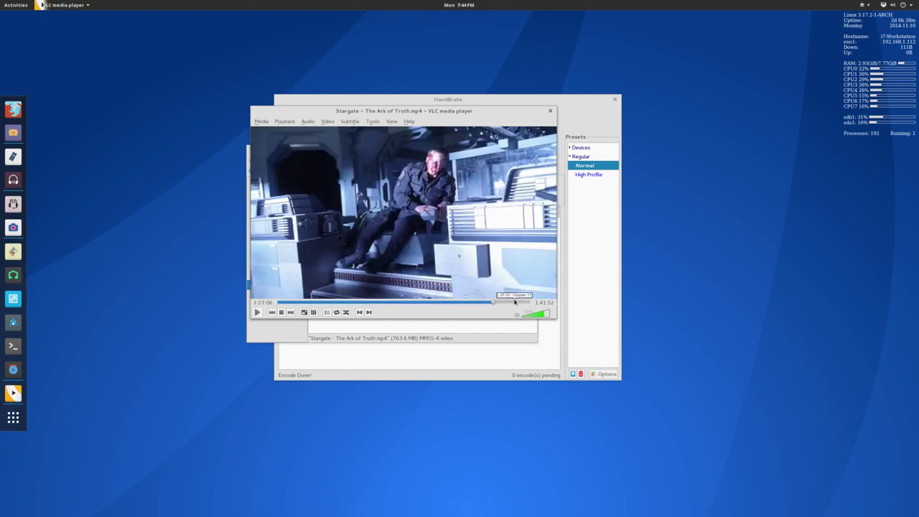
click(280, 302)
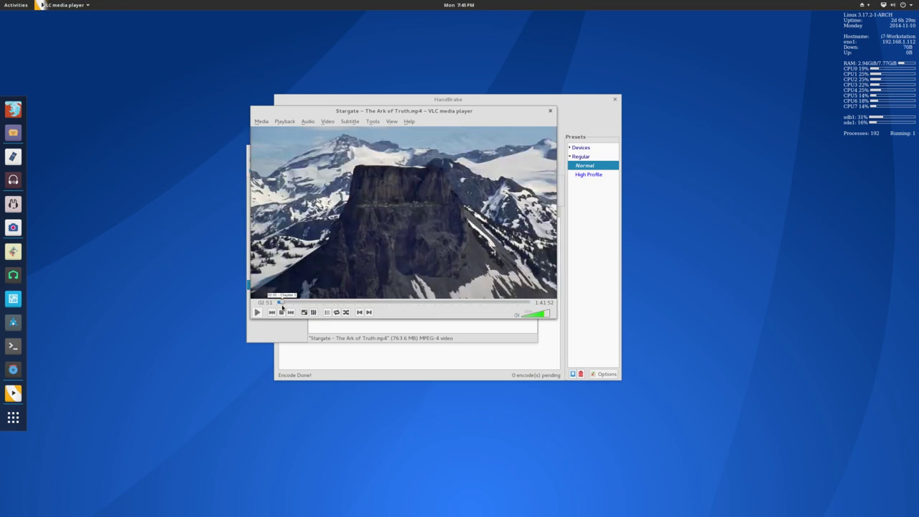
drag(280, 305, 280, 302)
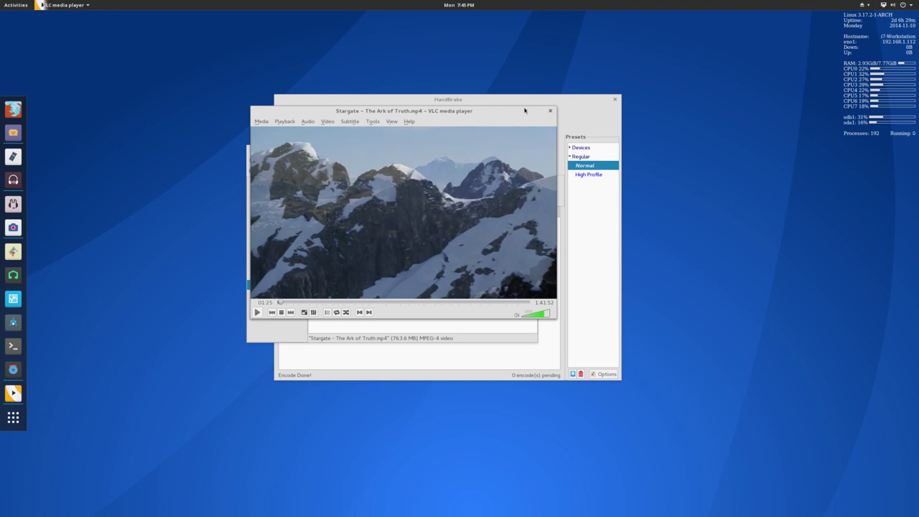
drag(516, 110, 515, 85)
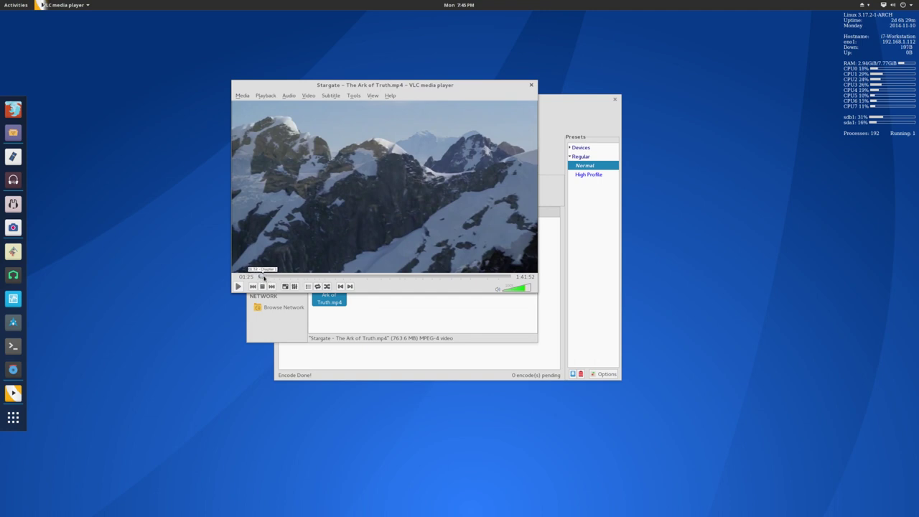
mouse_move(265, 277)
mouse_down()
mouse_move(343, 275)
mouse_move(271, 277)
mouse_up()
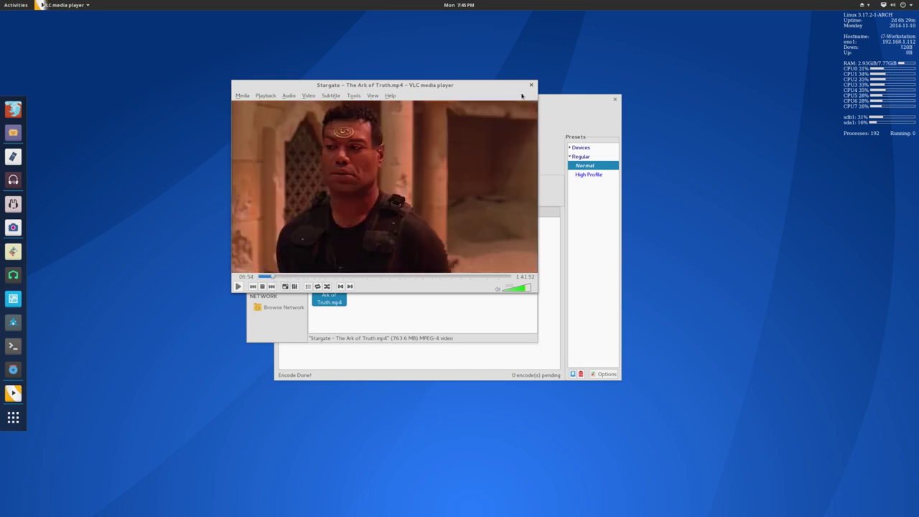
- Close VLC and reload the /dev/sr0 DVD as HandBrake's source
click(531, 85)
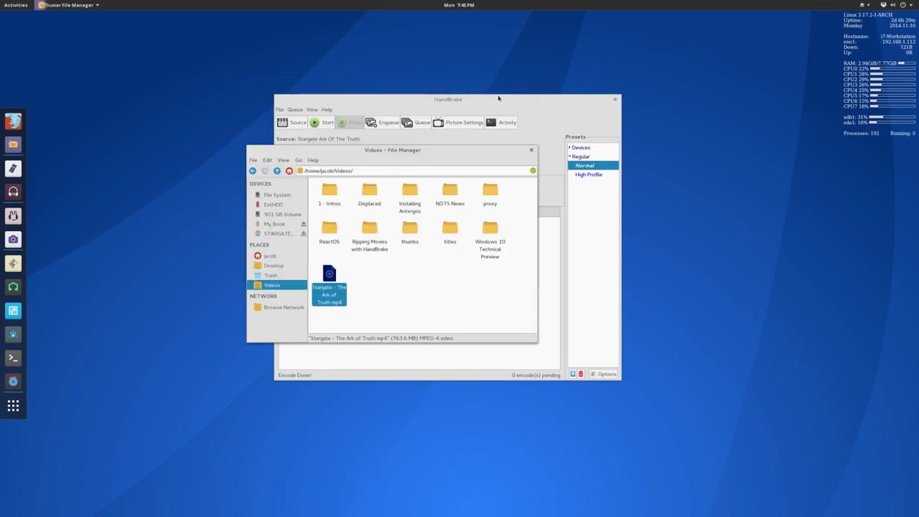
click(491, 96)
click(294, 122)
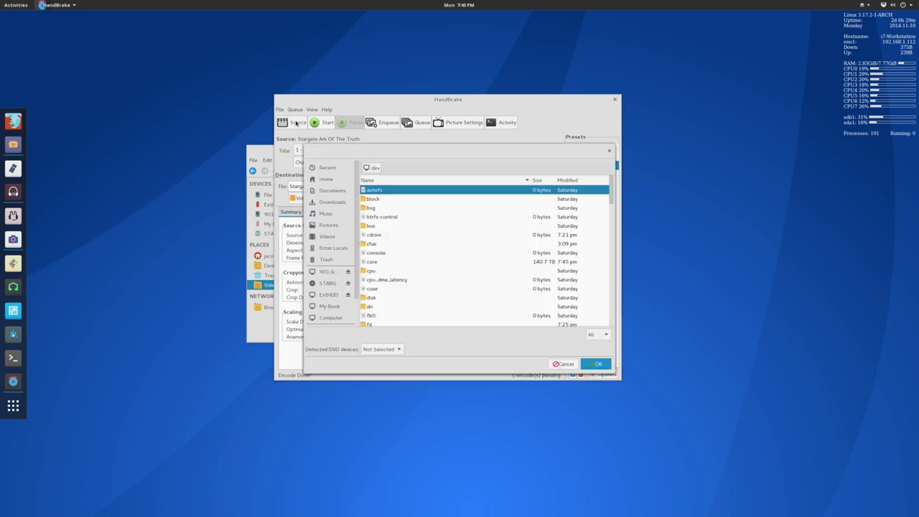
click(377, 353)
click(373, 365)
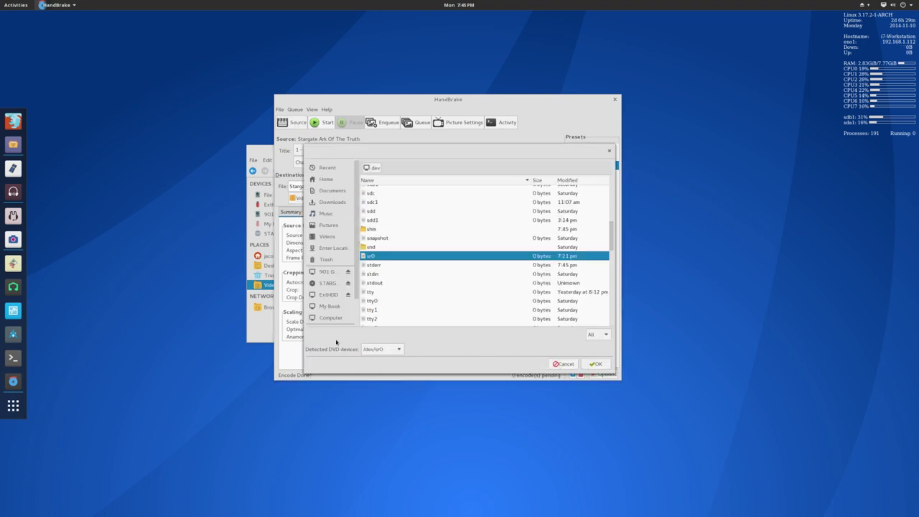
click(594, 364)
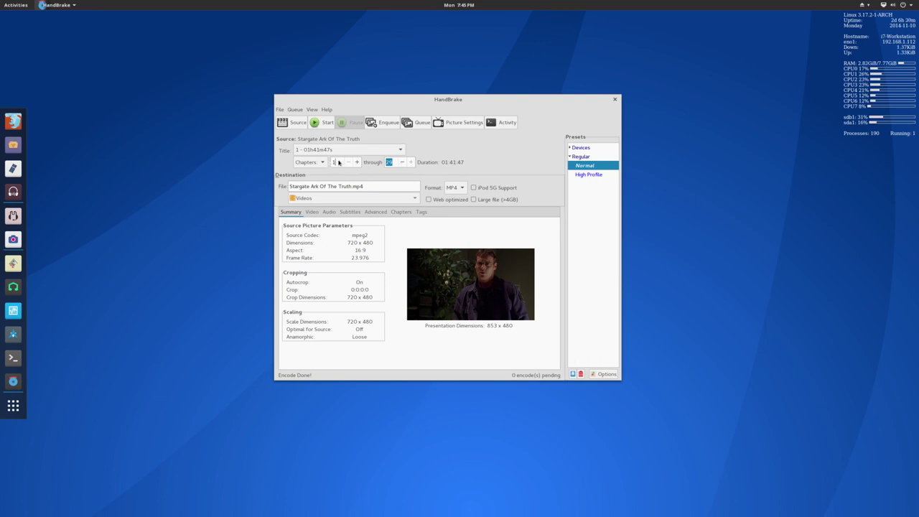
- Set the chapter range to 3 through 3
double_click(345, 164)
text(3)
click(403, 163)
double_click(391, 163)
text(3)
- Rename the output file to 'The Ark of Truth Ch 3'
key(Tab)
key(BackSpace)
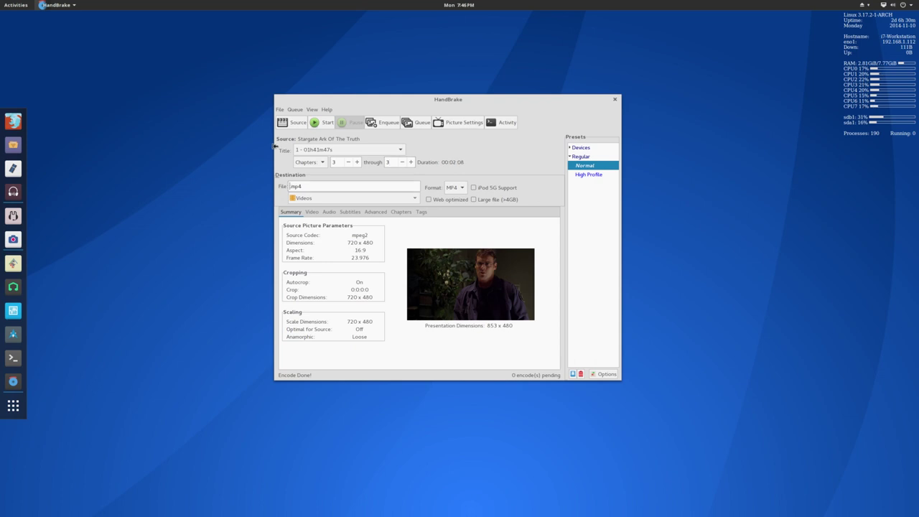
text(The Ark of Truth Ch 3)
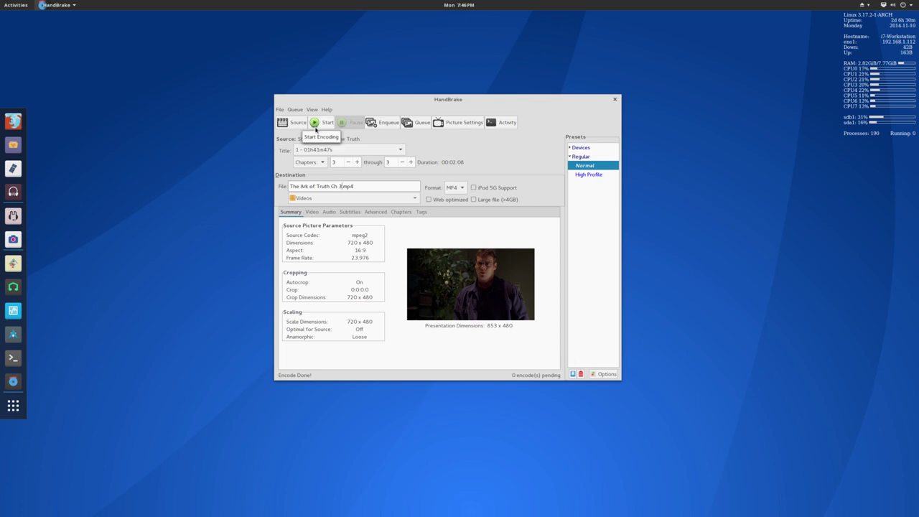
- Return the last chapter to 3 and start encoding The Ark of Truth Ch 3.mp4
click(411, 163)
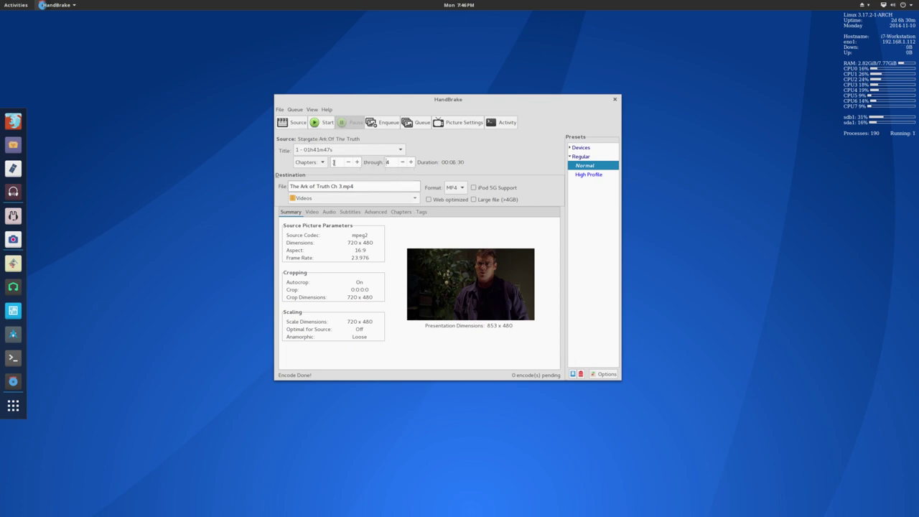
click(402, 162)
drag(339, 162, 325, 162)
click(350, 162)
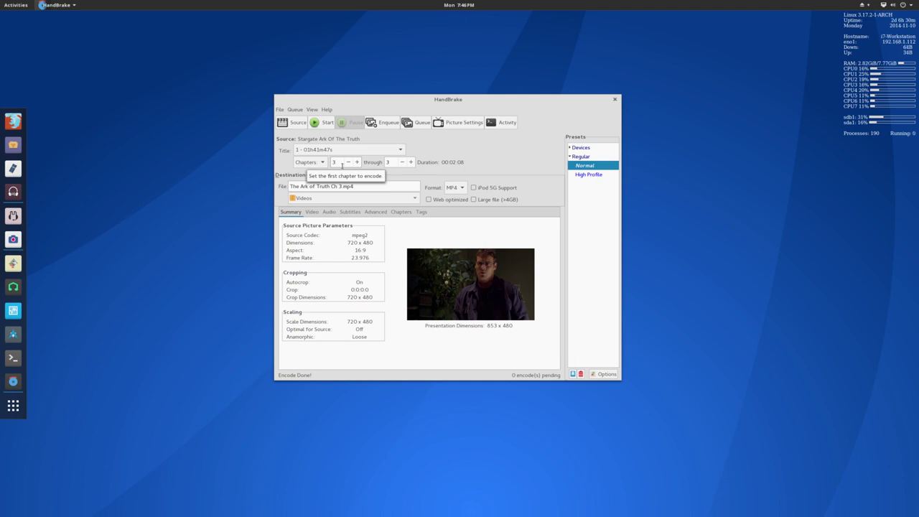
click(328, 123)
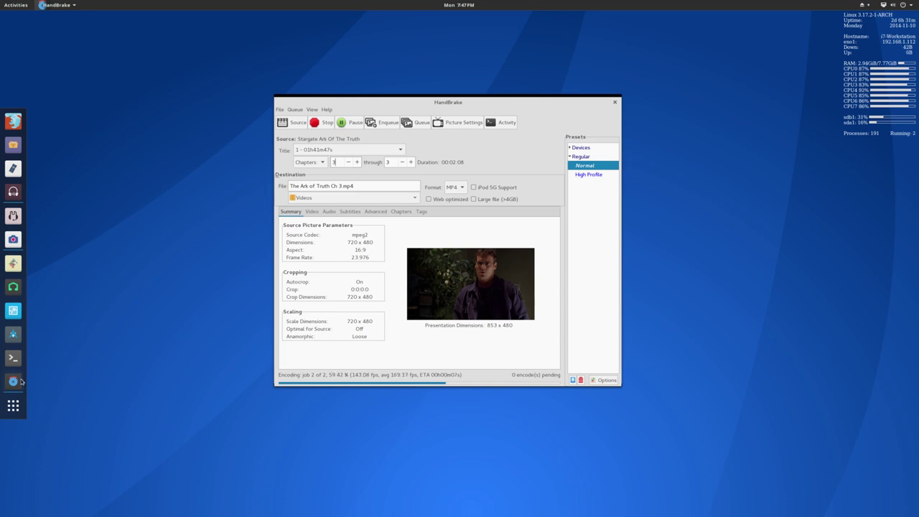
- Open The Ark of Truth Ch 3.mp4 from Thunar's Videos folder, pause it and seek near its end
click(20, 146)
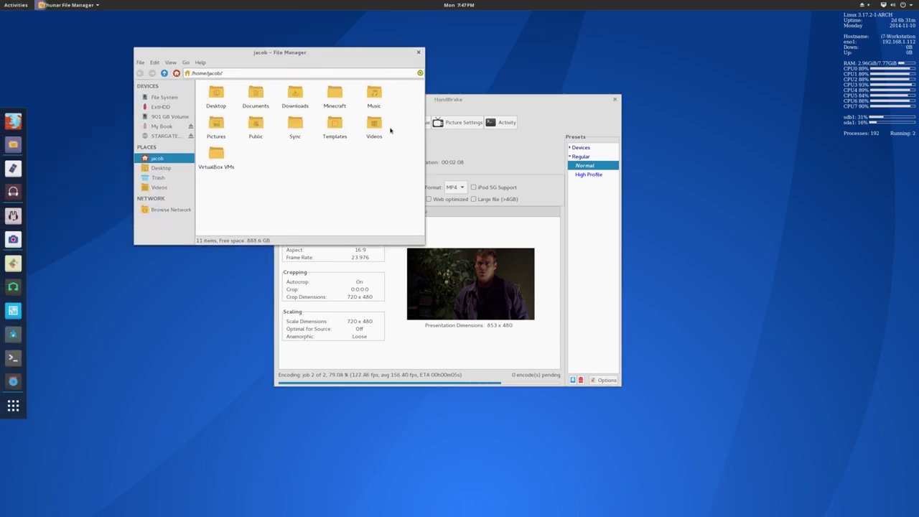
double_click(374, 127)
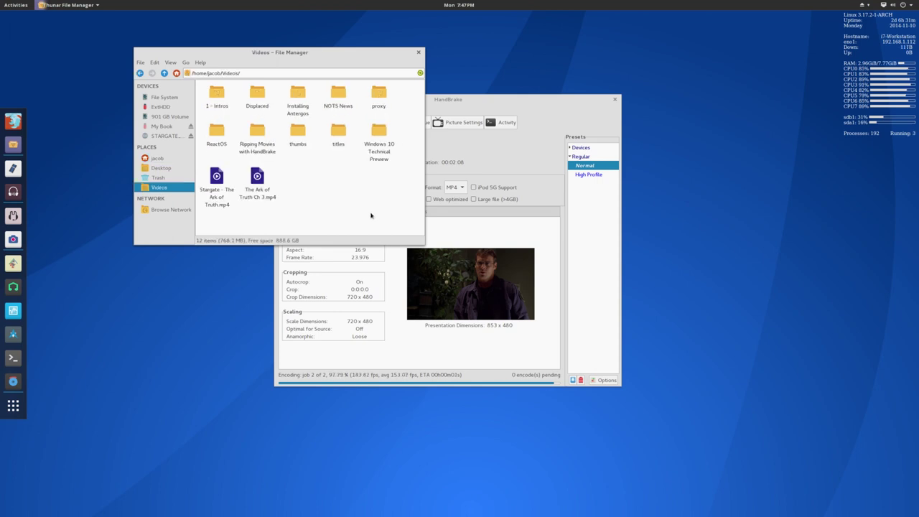
double_click(260, 177)
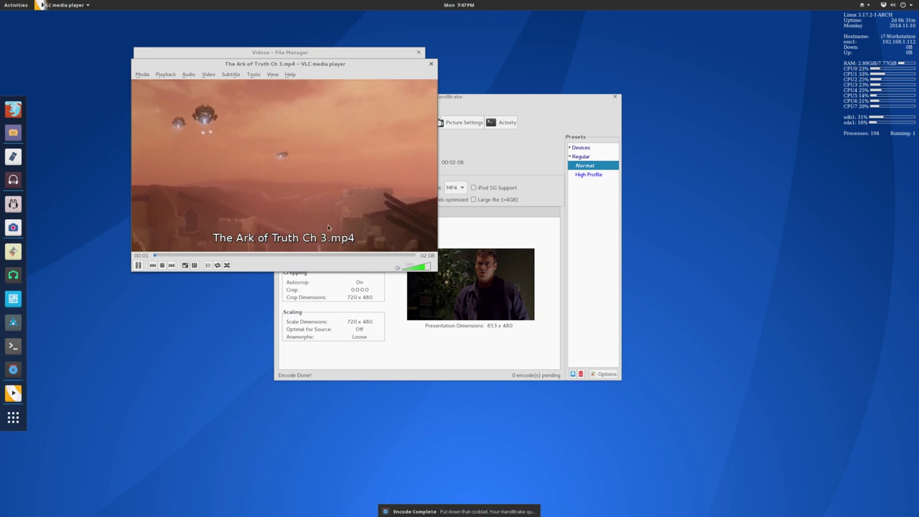
key(space)
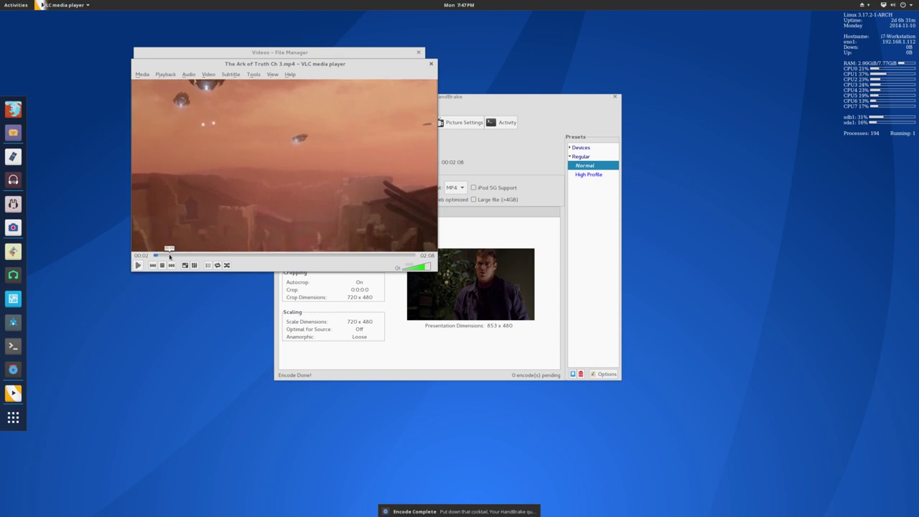
click(411, 258)
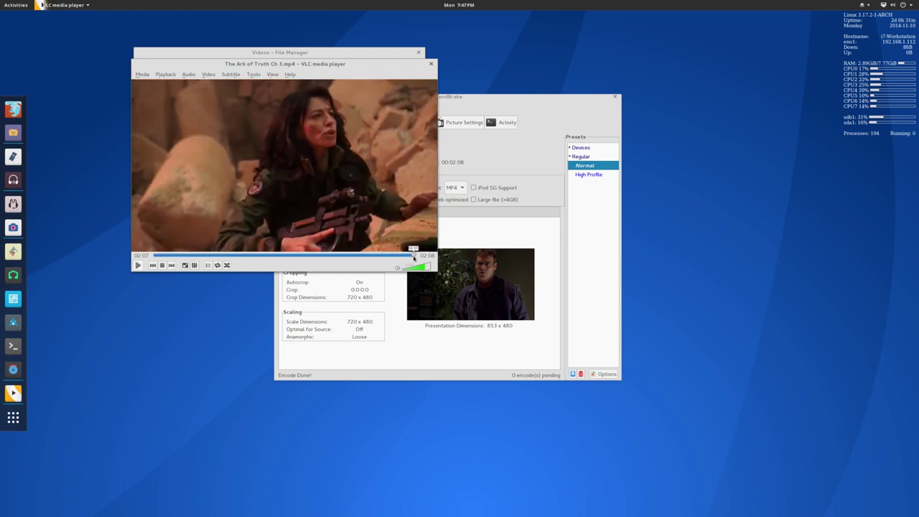
click(171, 251)
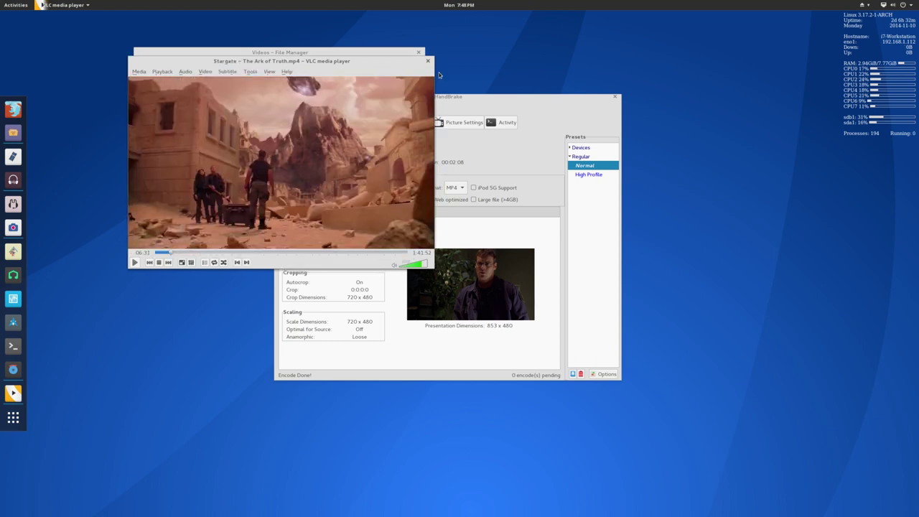
- Close VLC, then quit HandBrake with Ctrl+Q
click(427, 60)
click(438, 114)
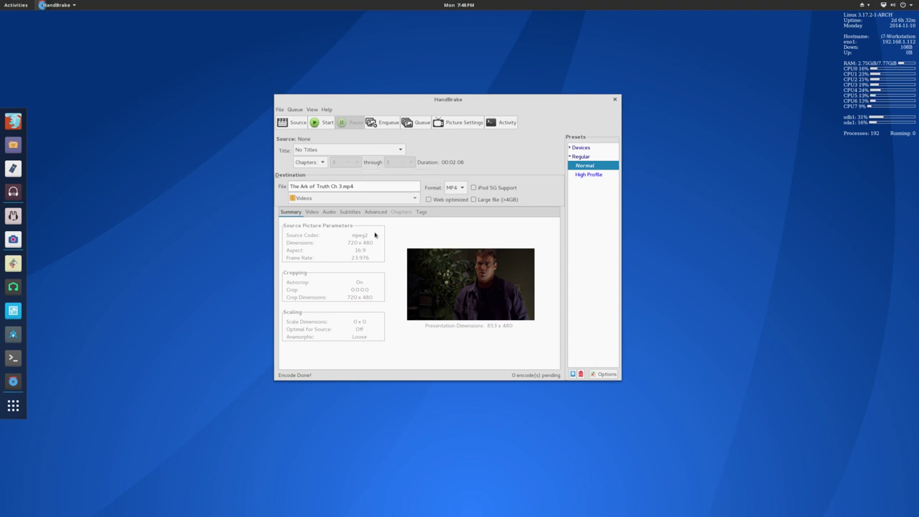
key(ctrl+q)
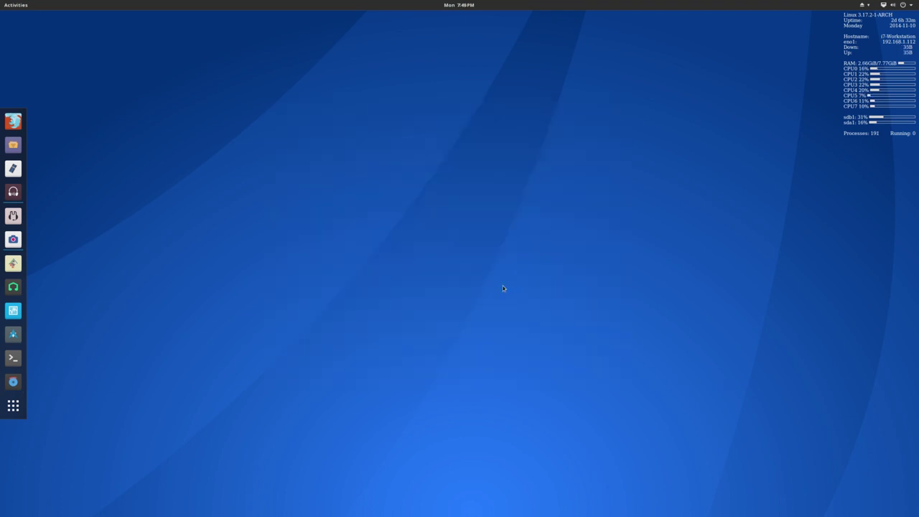
- Relaunch HandBrake and scan the DVD drive /dev/sr0 as the source
click(13, 381)
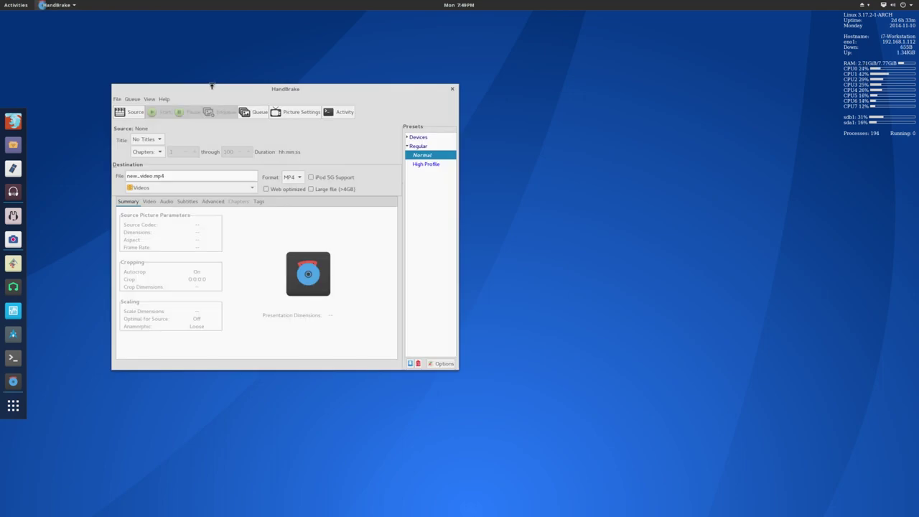
drag(215, 86, 371, 76)
click(284, 103)
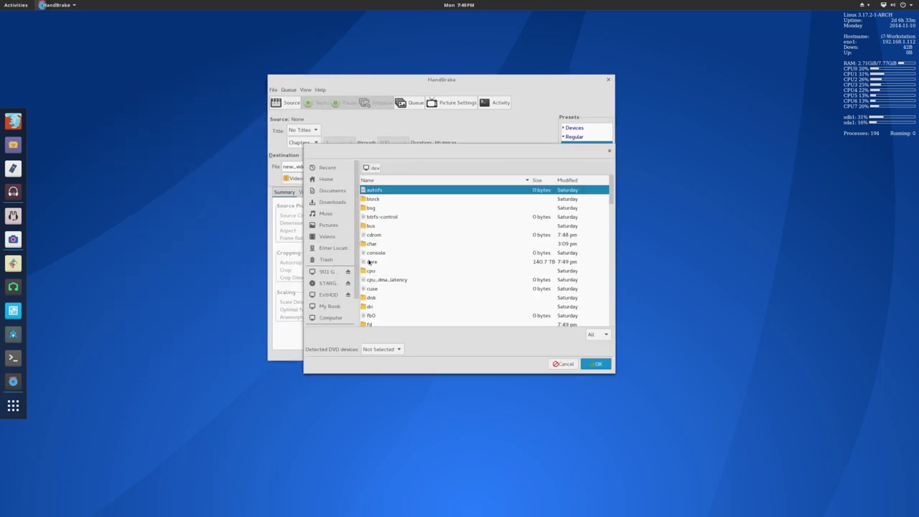
click(380, 348)
click(385, 359)
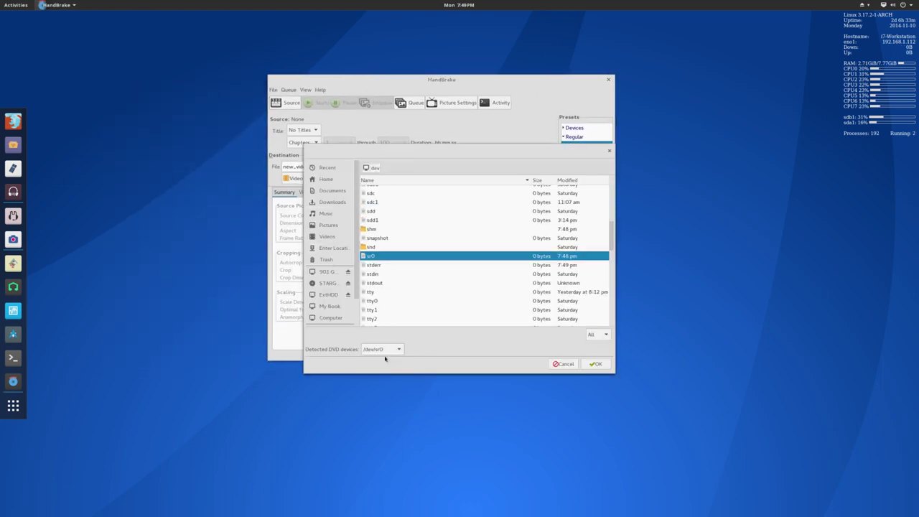
click(593, 364)
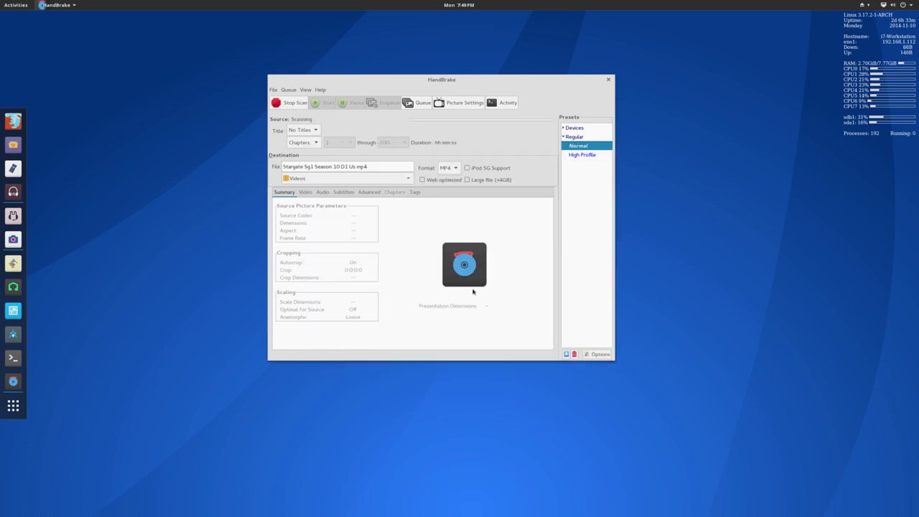
- Browse the disc's Title list, keeping title 1 selected for now
click(334, 130)
click(333, 132)
click(320, 130)
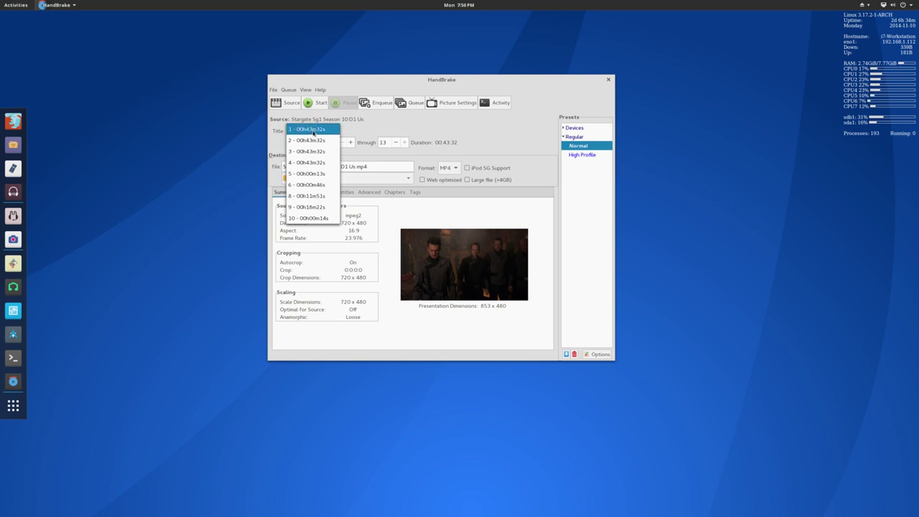
- Preview short titles 5, 10 and 6, then select title 3 (00h43m32s) as source
click(324, 180)
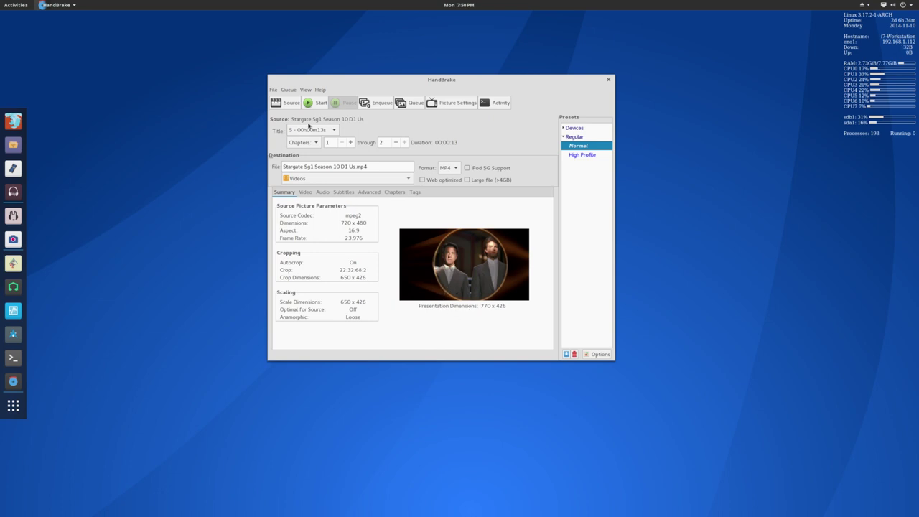
click(308, 129)
click(316, 175)
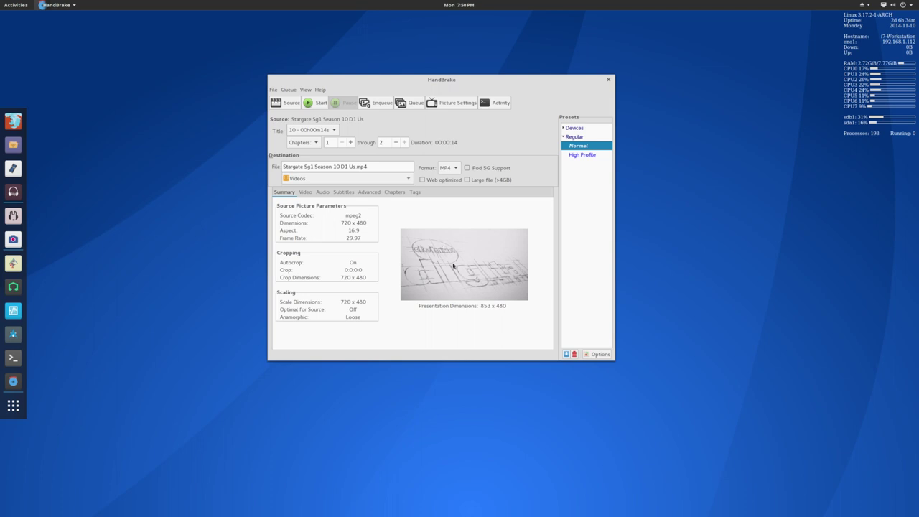
click(325, 133)
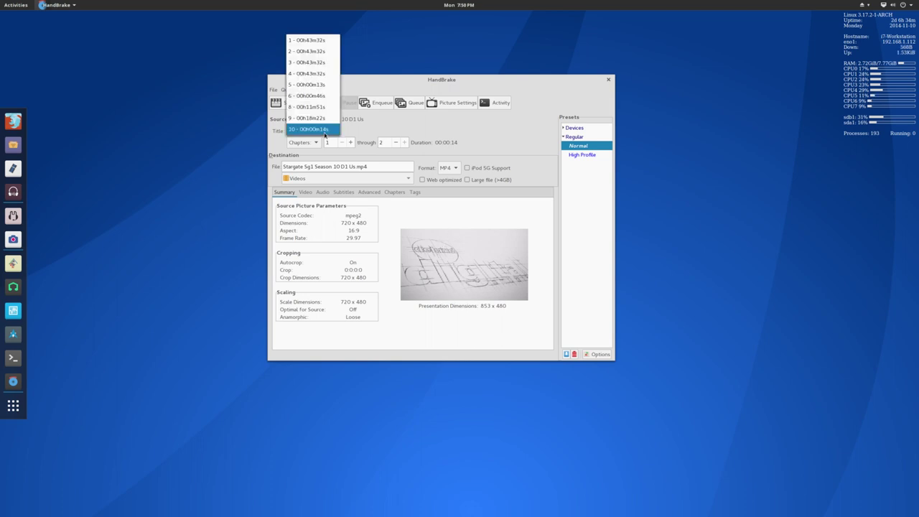
click(322, 97)
click(323, 130)
click(322, 96)
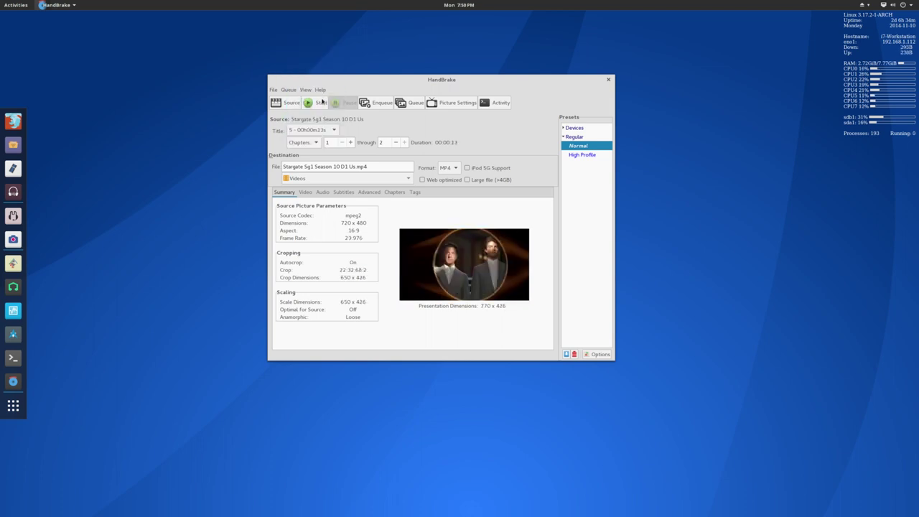
click(319, 131)
click(317, 139)
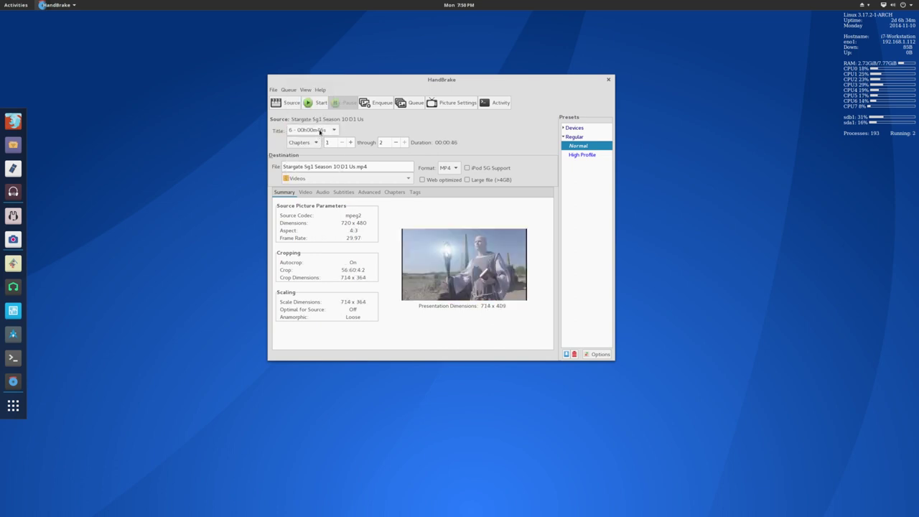
click(322, 130)
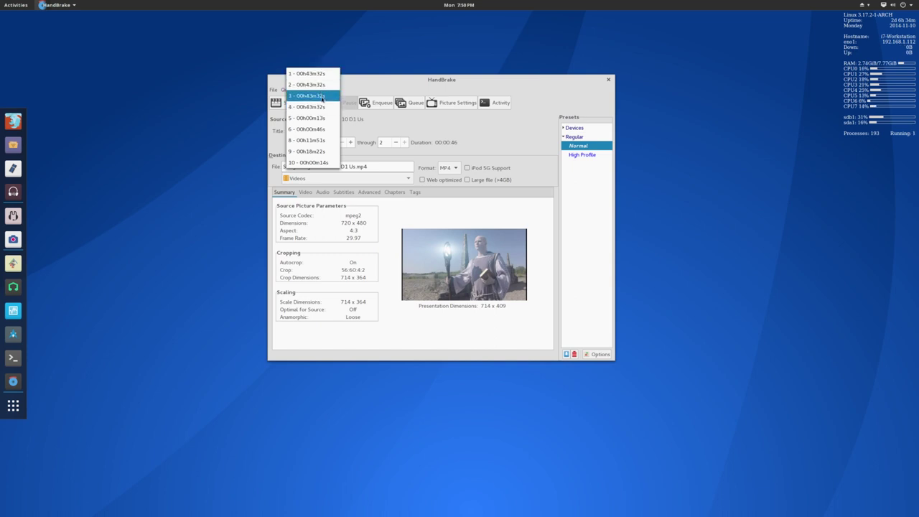
click(321, 100)
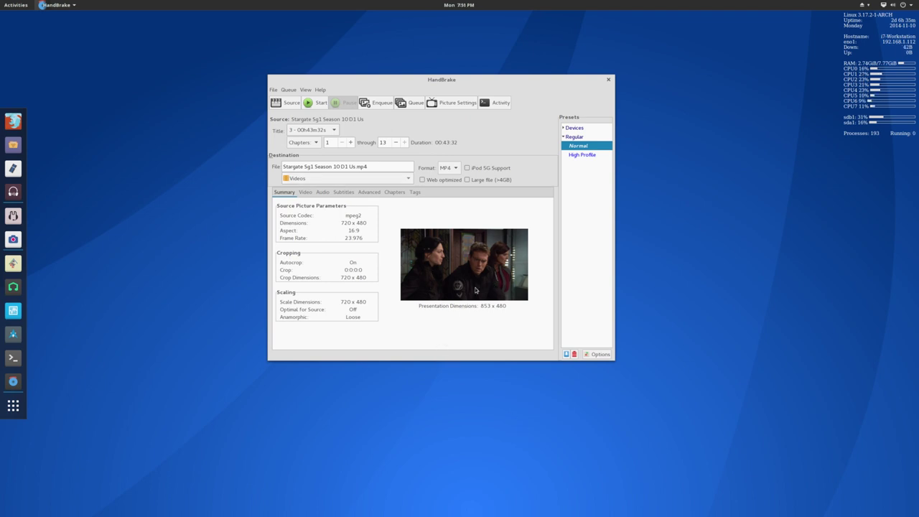
- Rename the output to 'SG-1 S10E3 The Pegasus Project.mp4' and start the encode
drag(355, 167, 247, 165)
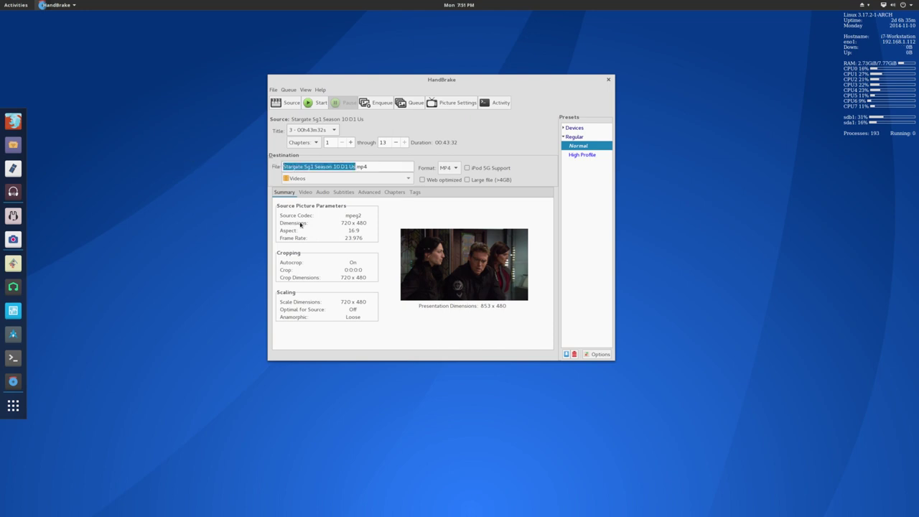
text(SG)
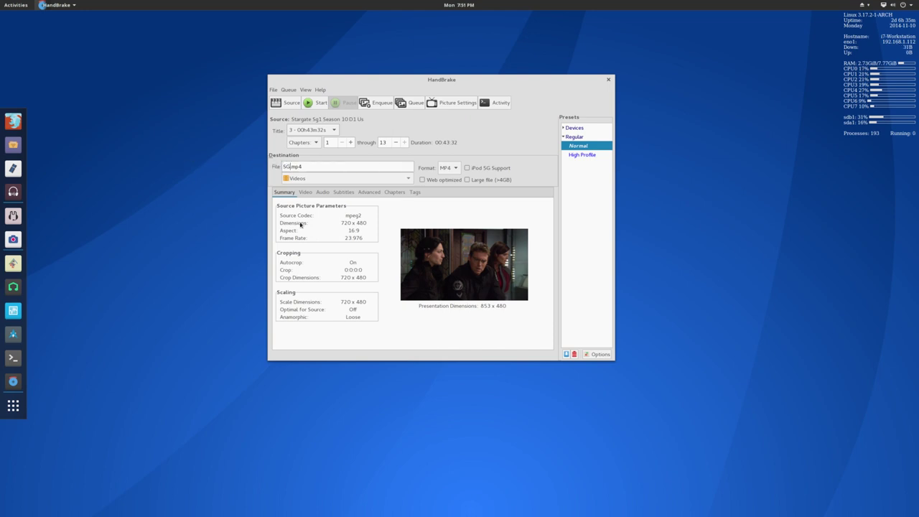
text(-1 S10E3 The Pegasus Project)
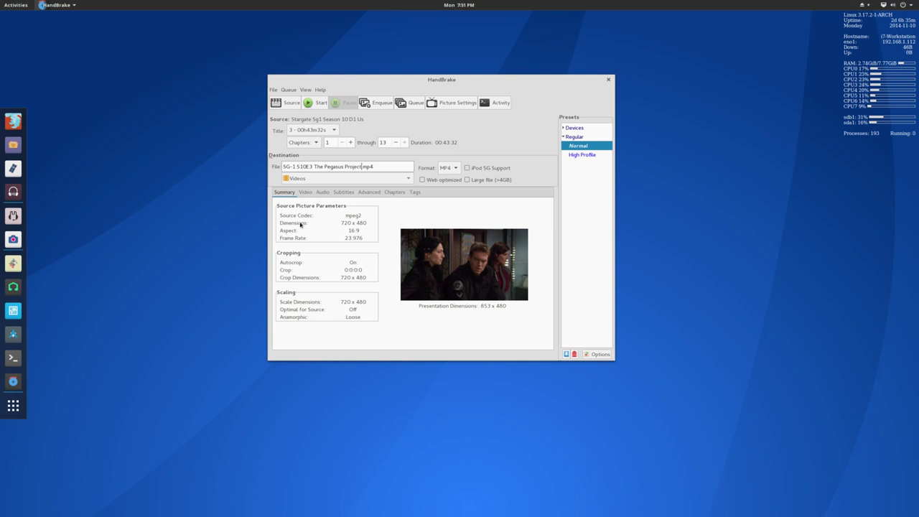
click(320, 105)
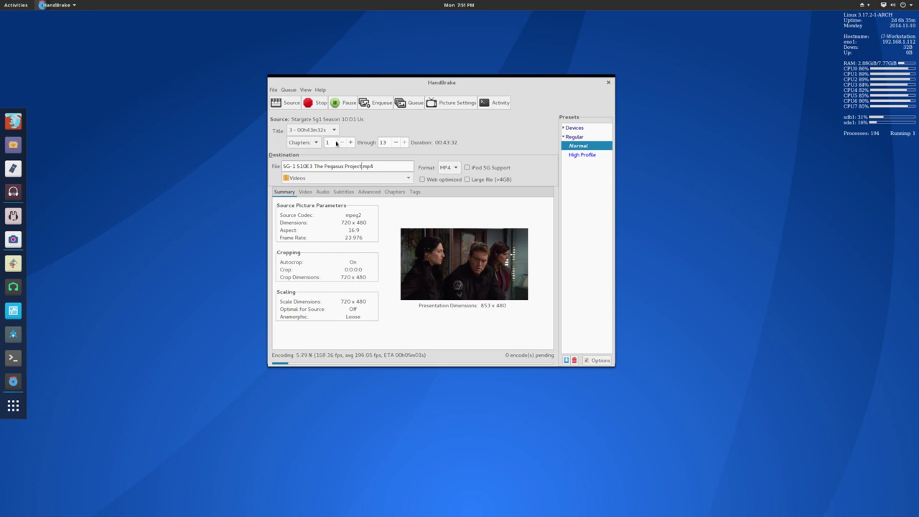
click(301, 143)
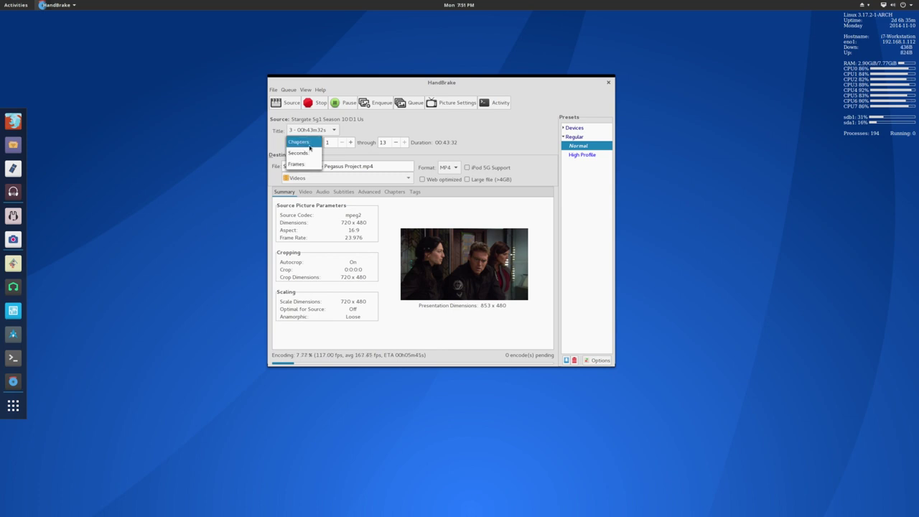
click(308, 153)
click(308, 147)
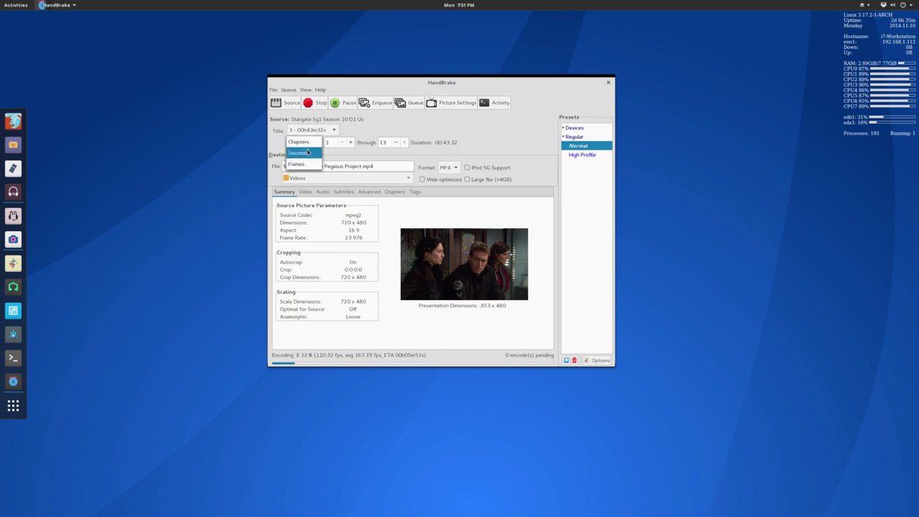
click(308, 151)
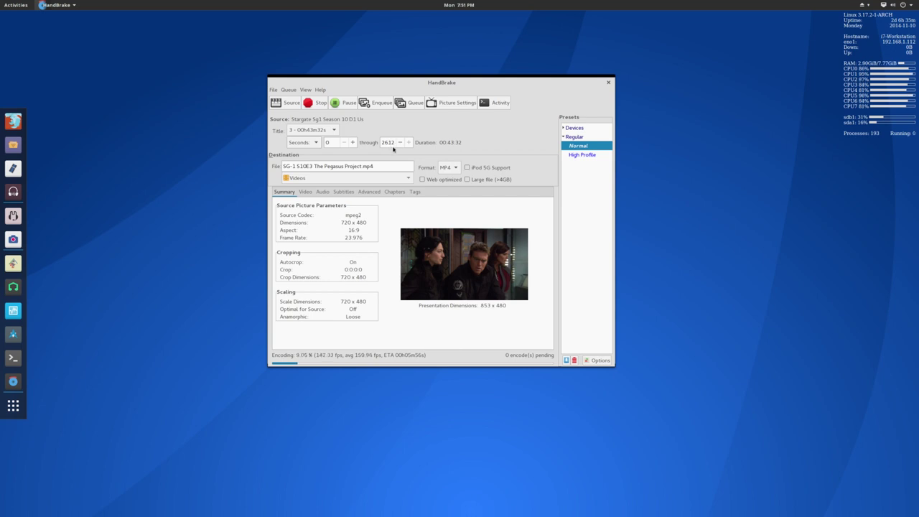
double_click(388, 143)
text(30)
click(307, 143)
click(309, 154)
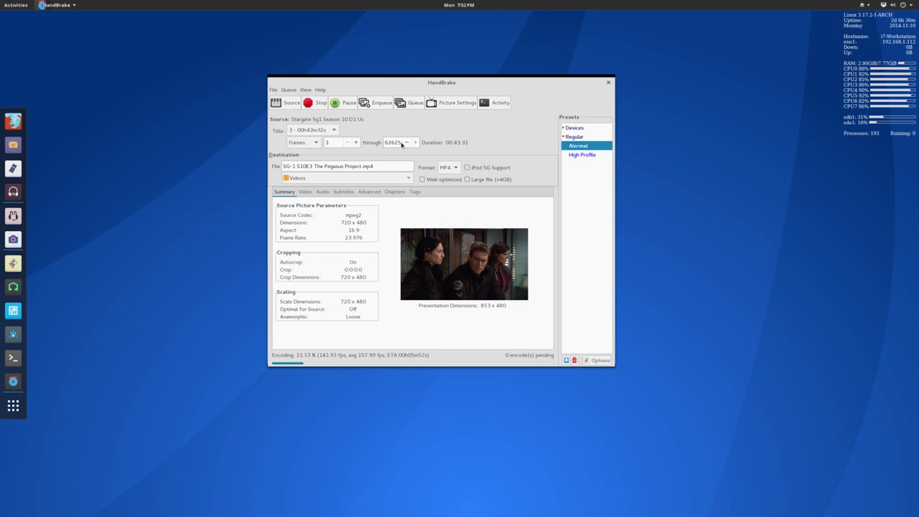
double_click(398, 141)
text(30)
key(Tab)
double_click(397, 143)
text(60)
click(347, 166)
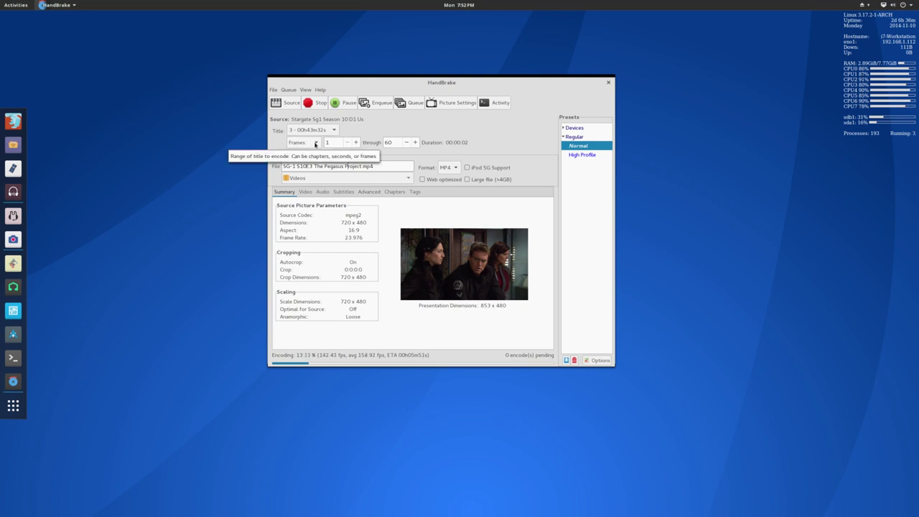
click(315, 144)
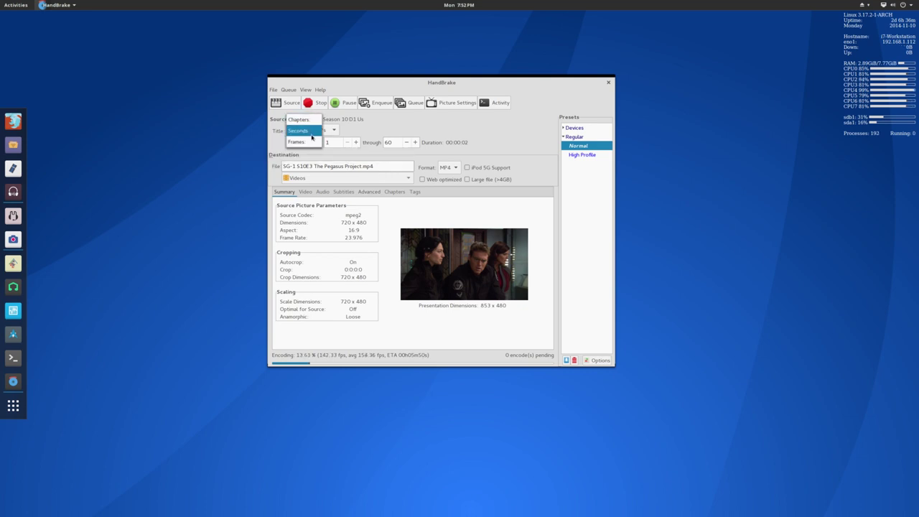
click(313, 123)
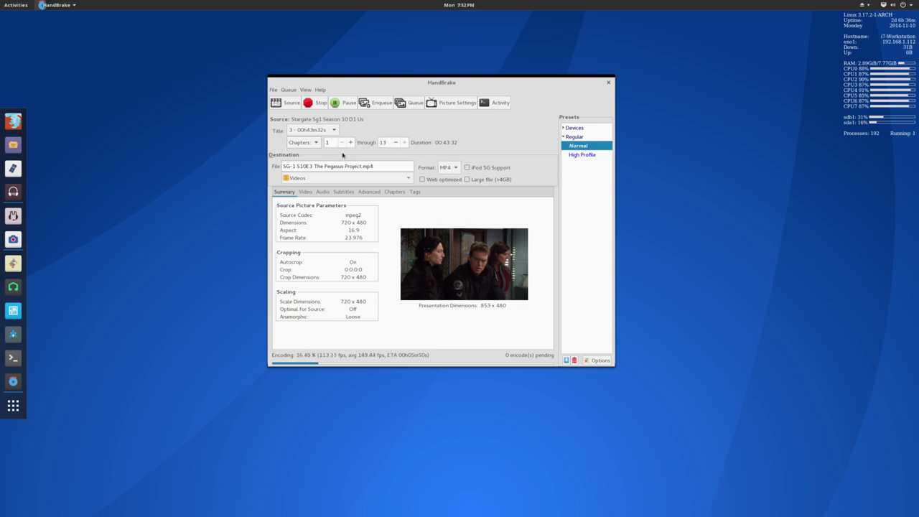
click(317, 144)
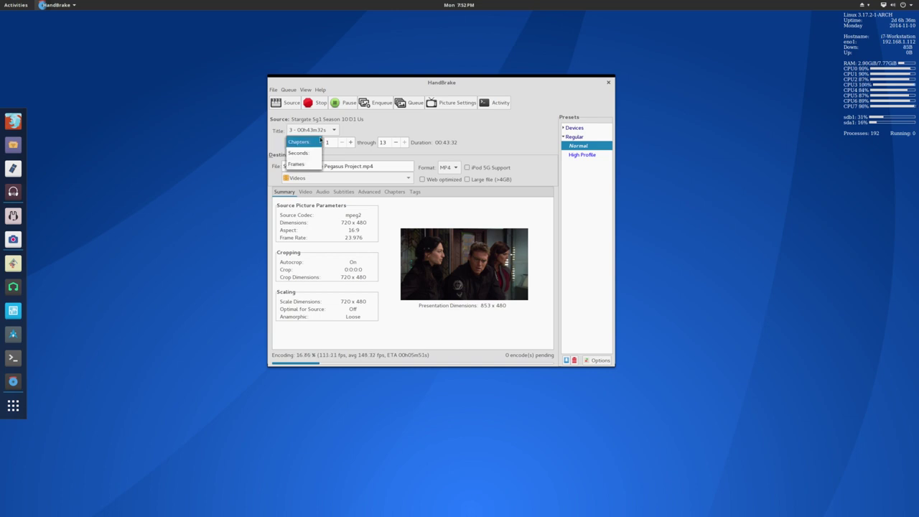
click(319, 142)
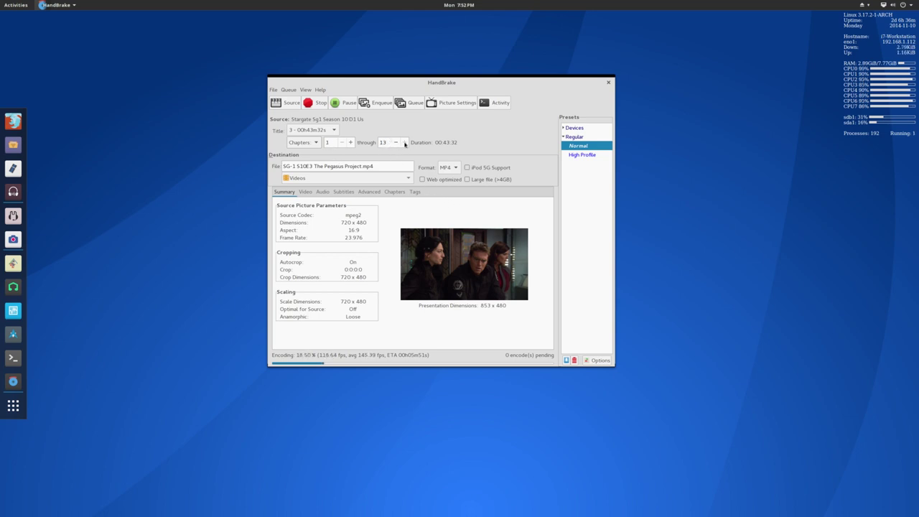
click(405, 144)
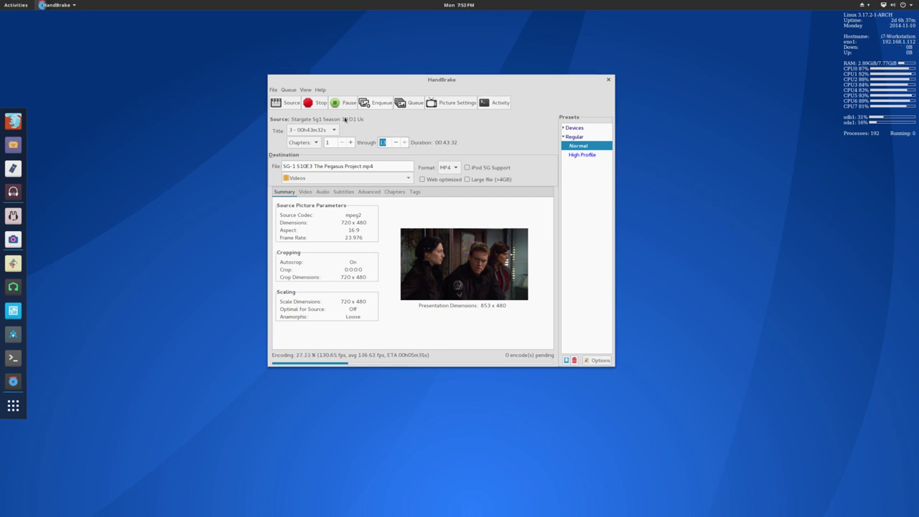
- Choose title 4 and try queuing it, declining to overwrite the Pegasus Project file
click(328, 130)
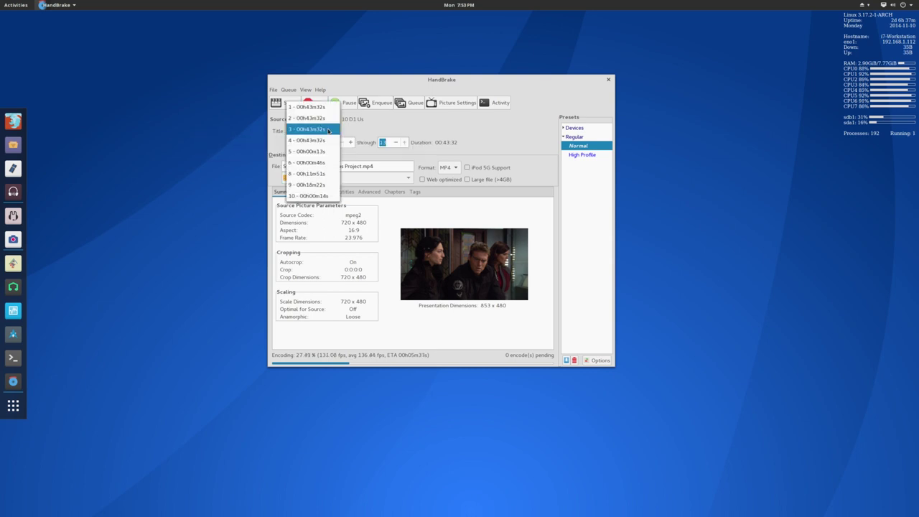
click(321, 140)
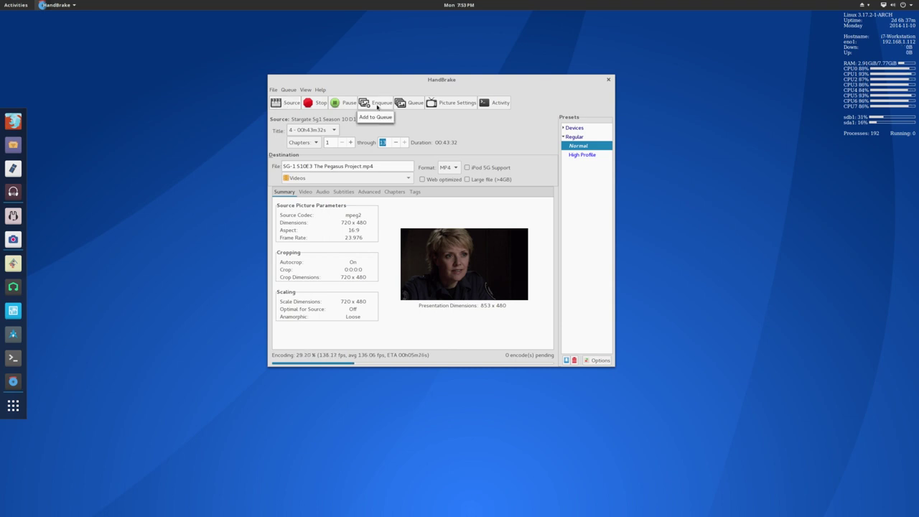
click(377, 104)
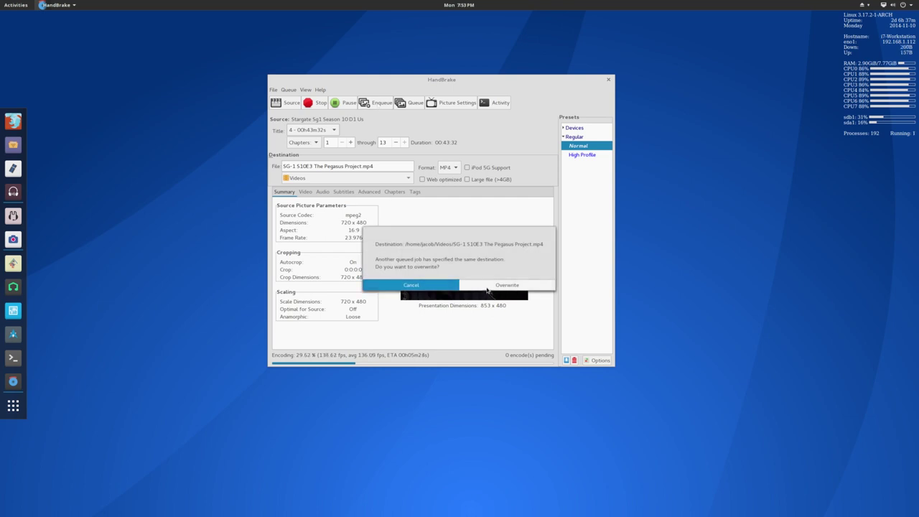
click(448, 291)
- Rename the output to 'SG-1 S10E4 Insiders.mp4' and add it to the queue
click(362, 166)
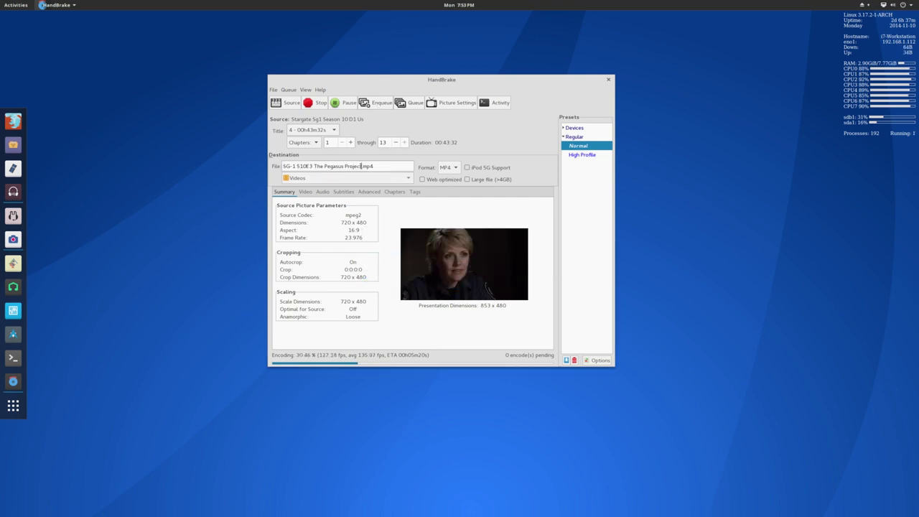
drag(362, 166, 314, 169)
key(BackSpace)
key(BackSpace)
key(BackSpace)
text(4 Insiders)
click(378, 103)
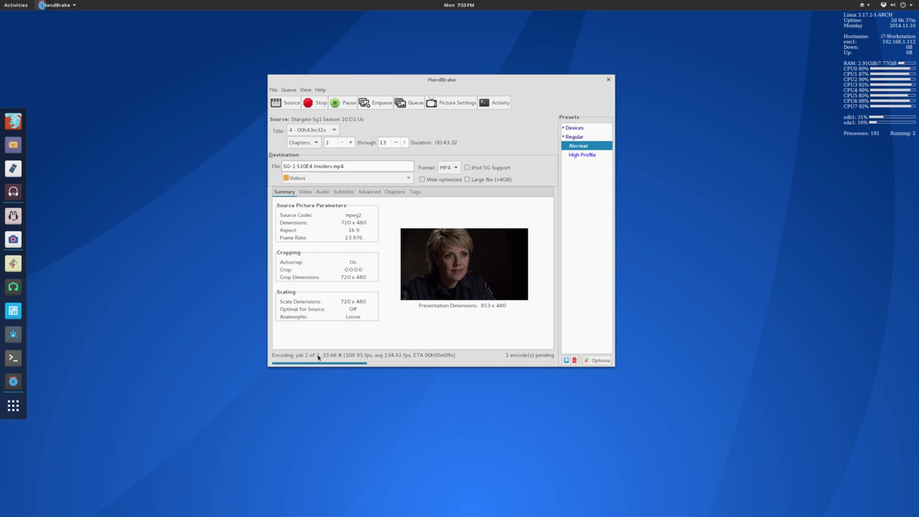
- In the Queue window, delete the pending Insiders job and close the window
click(406, 105)
drag(201, 17, 374, 70)
click(265, 117)
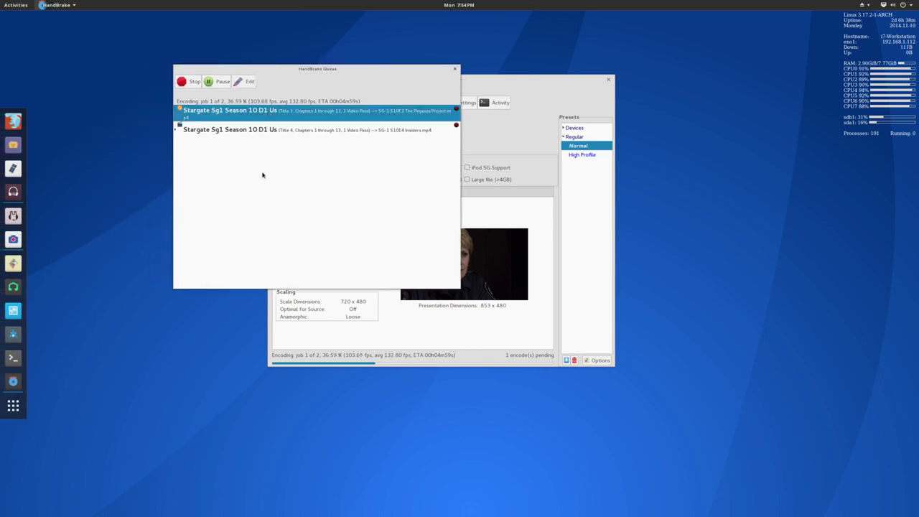
click(278, 133)
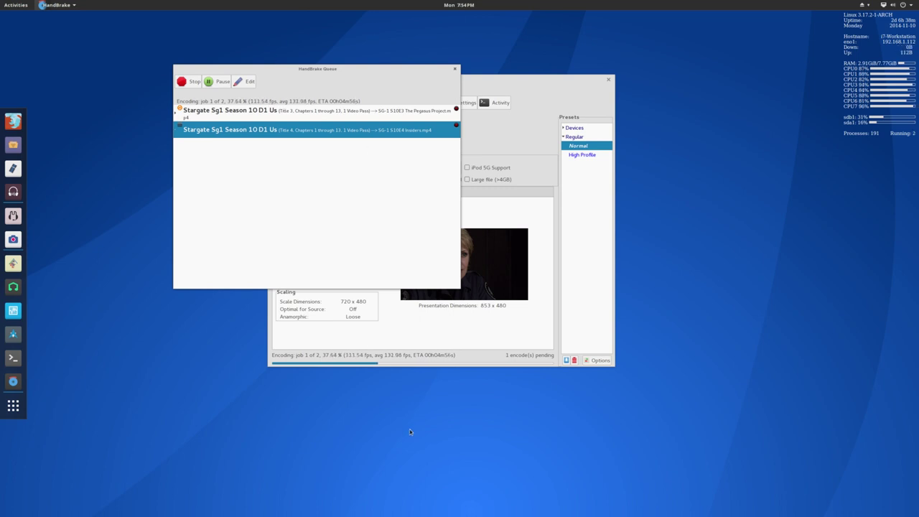
click(456, 127)
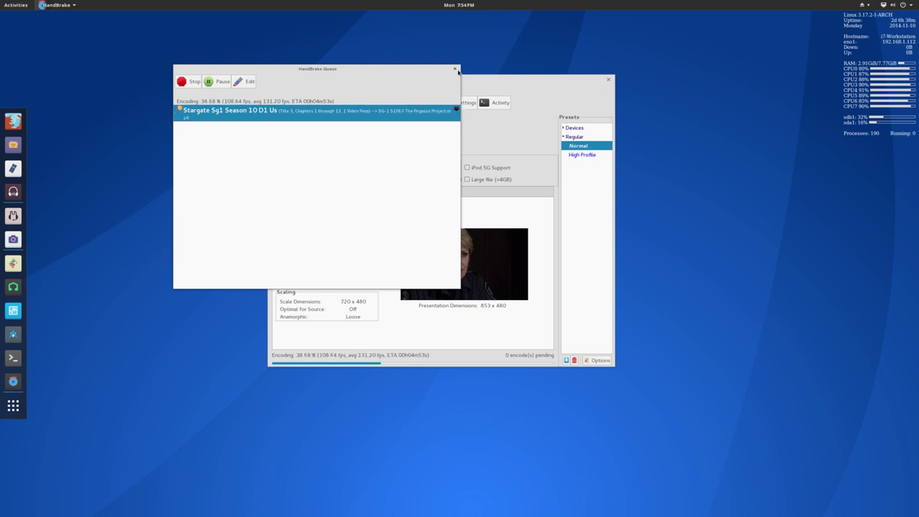
click(454, 69)
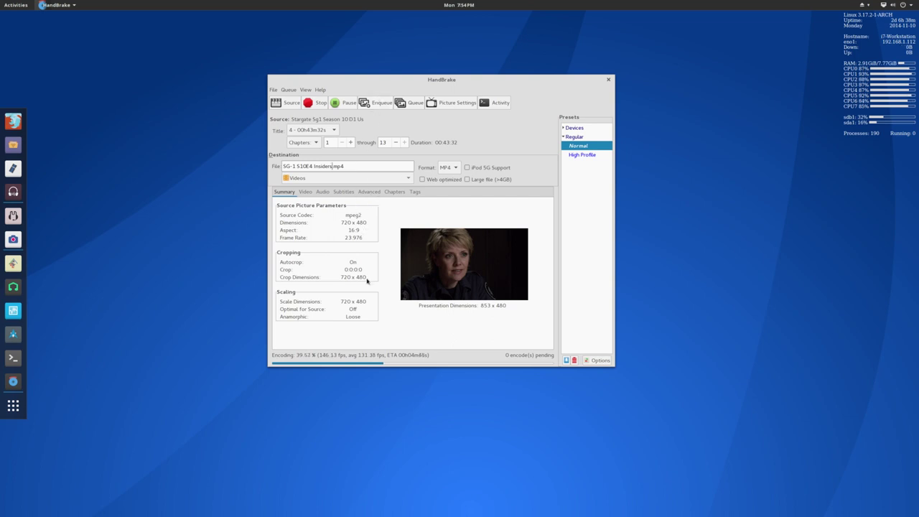
- On the Video tab, return quality to RF 20 and leave framerate at Same as source
click(304, 193)
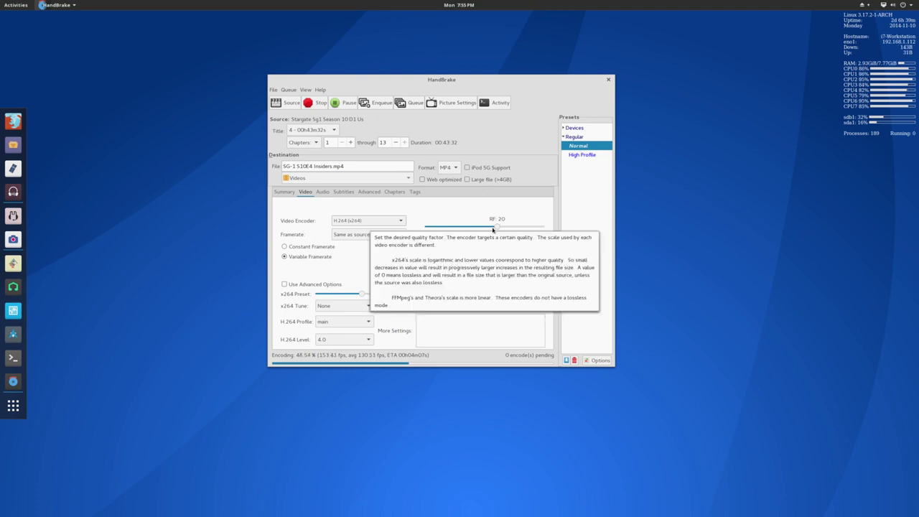
scroll(492, 229, down, 2)
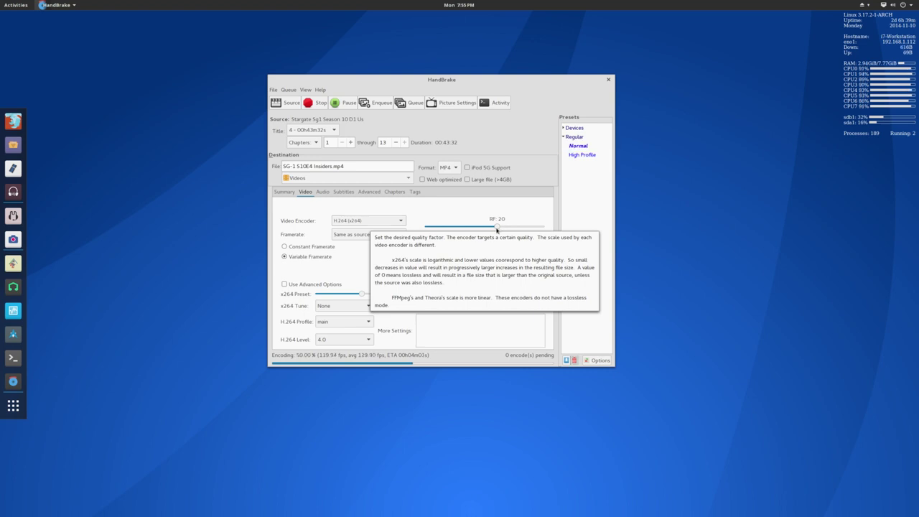
mouse_move(492, 231)
mouse_down()
mouse_move(506, 232)
mouse_move(498, 231)
mouse_up()
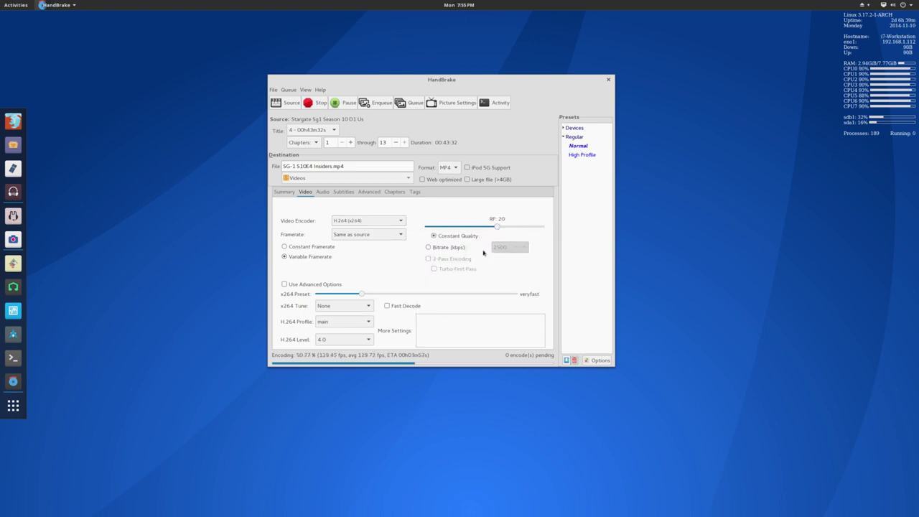
click(322, 248)
click(390, 234)
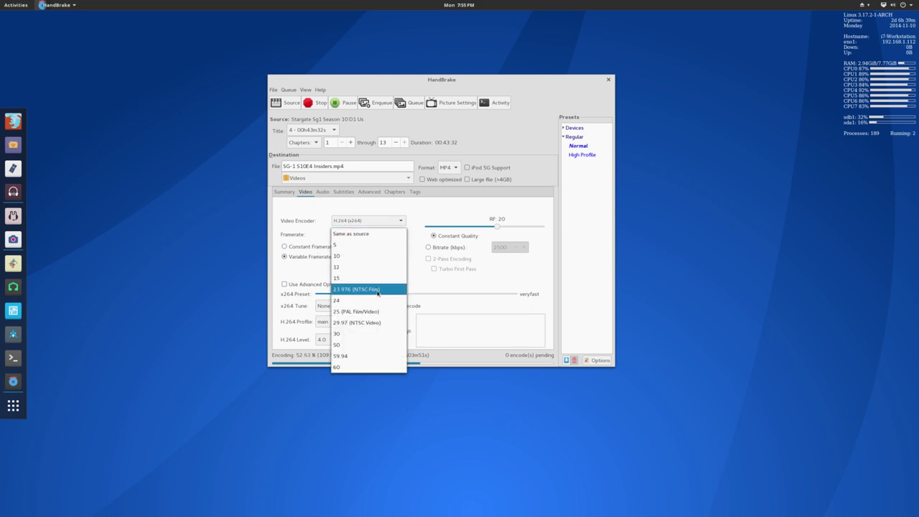
key(Escape)
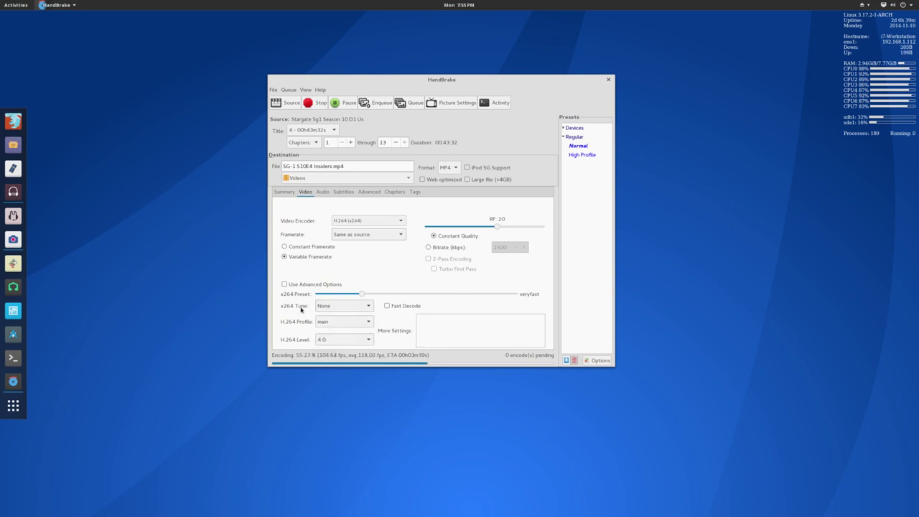
- Look over the Audio and Tags tabs while the encode runs to completion
click(322, 193)
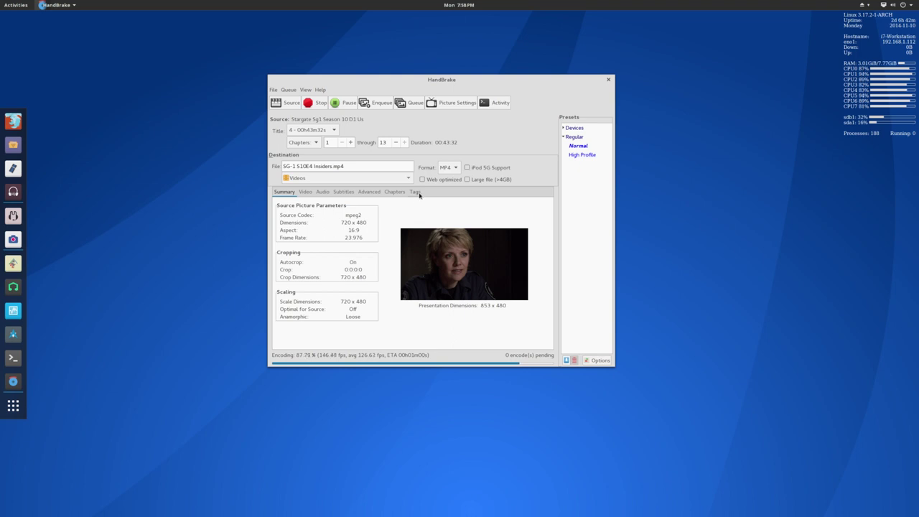
click(416, 193)
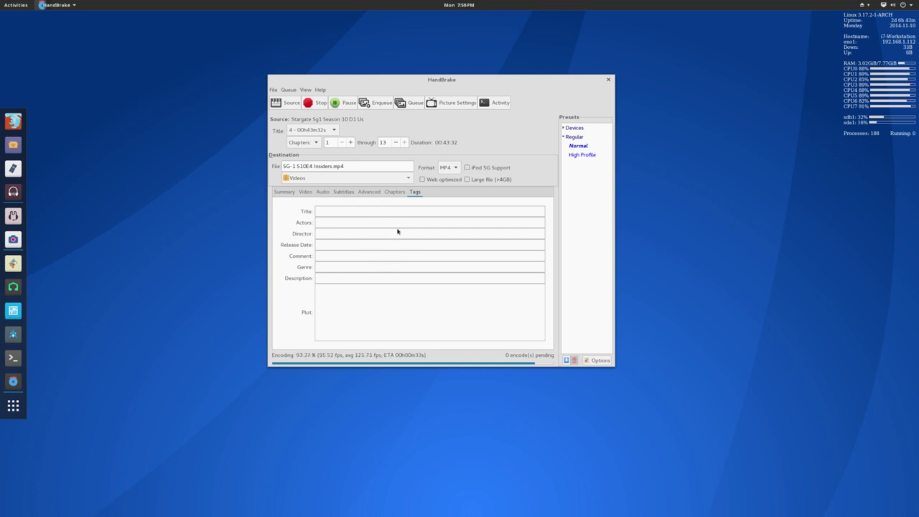
- Open SG-1 S10E3 The Pegasus Project.mp4 from the Videos folder in VLC
click(13, 145)
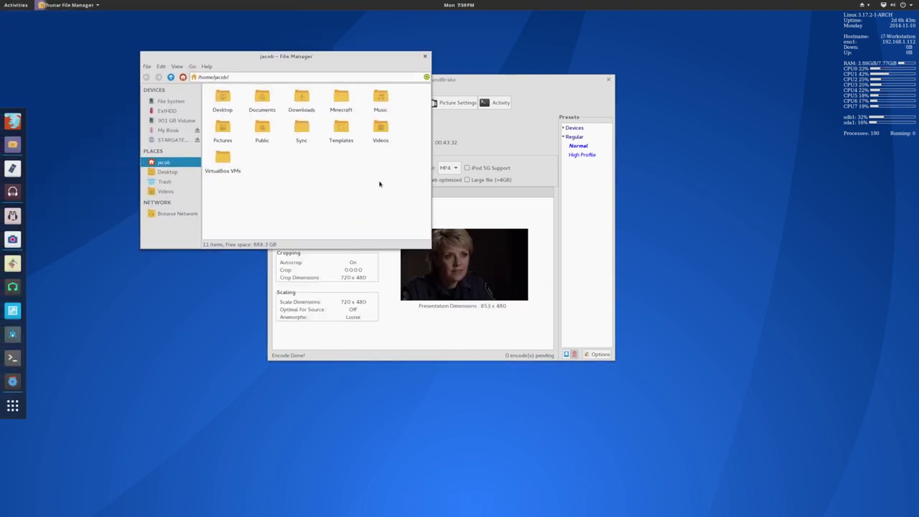
double_click(385, 131)
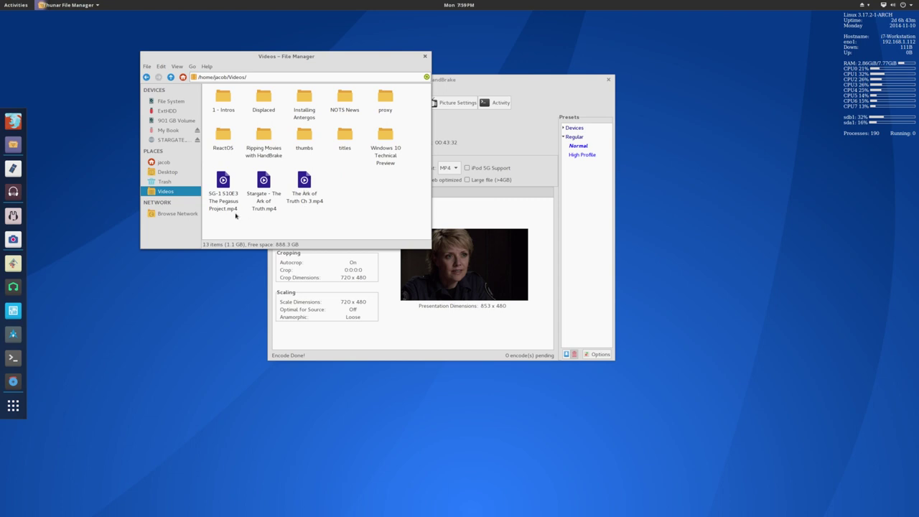
double_click(224, 190)
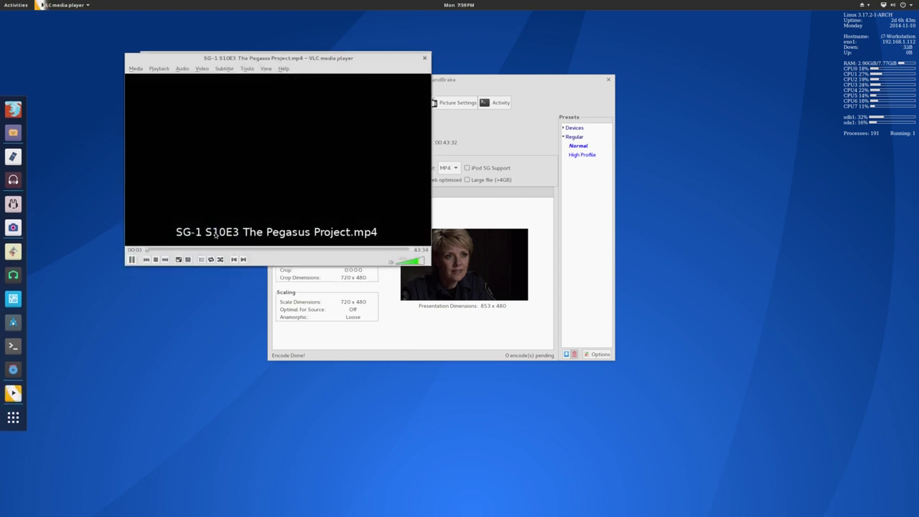
- Mute playback, seek to around 03:34, and pause on the episode title card
key(m)
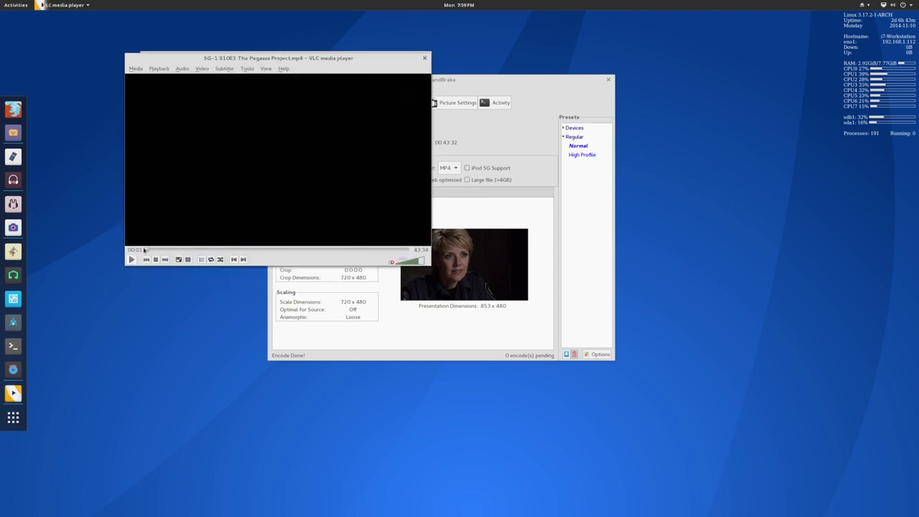
click(151, 250)
click(174, 250)
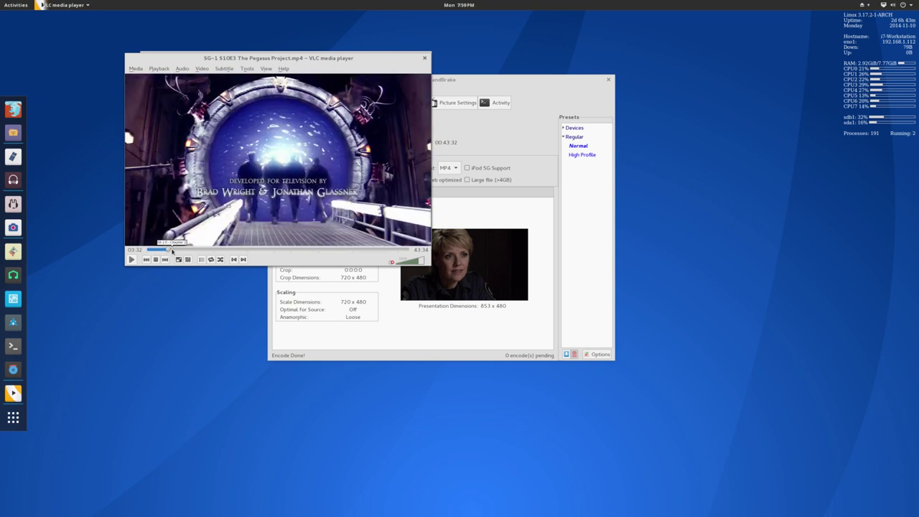
click(173, 251)
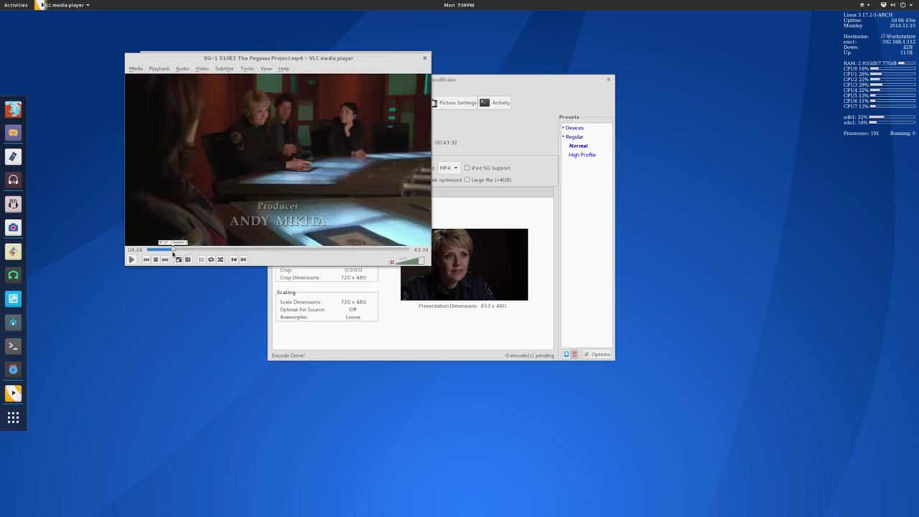
click(172, 250)
click(170, 251)
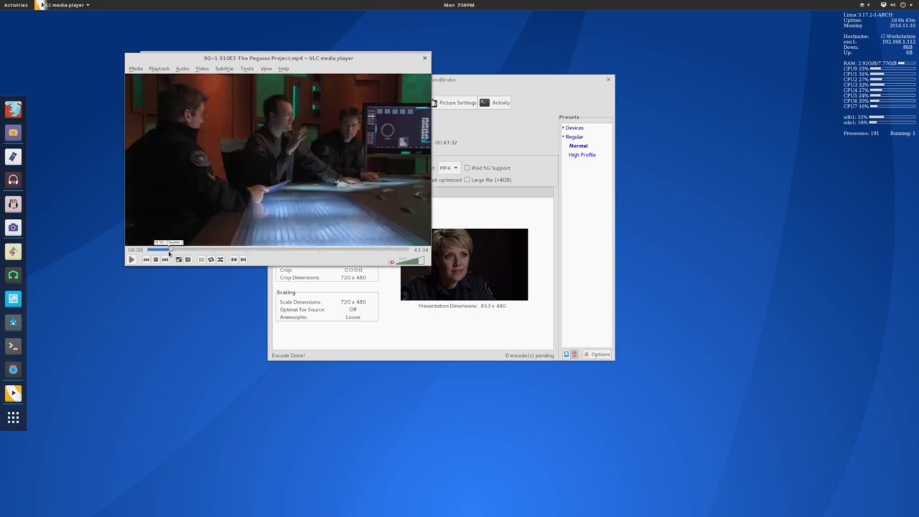
click(168, 251)
key(space)
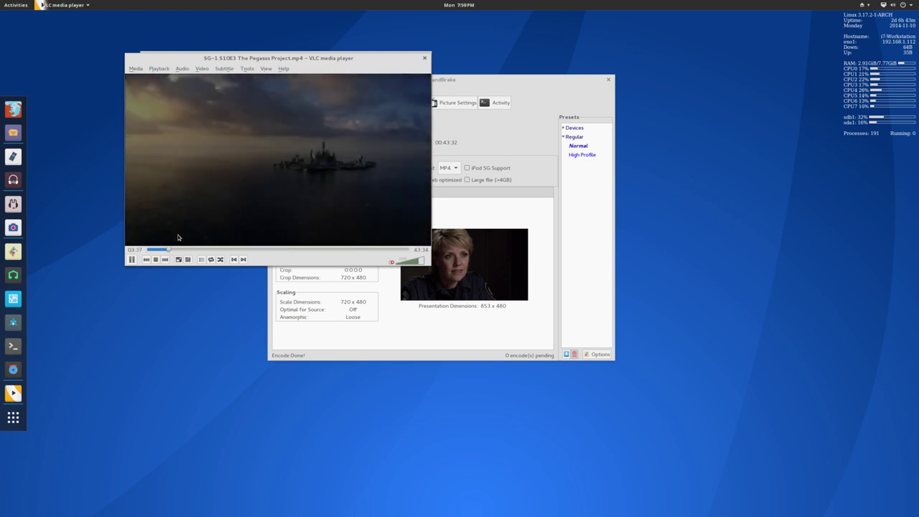
key(space)
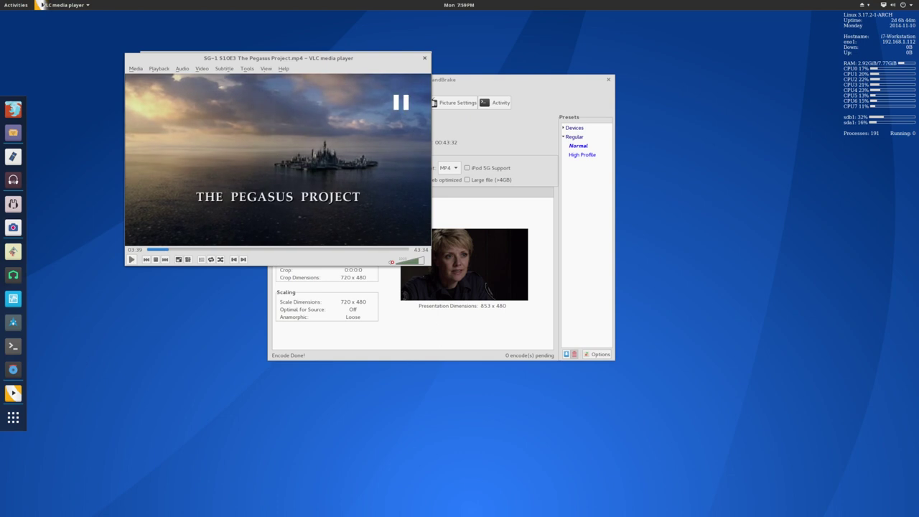
- Close VLC and the file manager, clear HandBrake's source, and launch Firefox
click(425, 59)
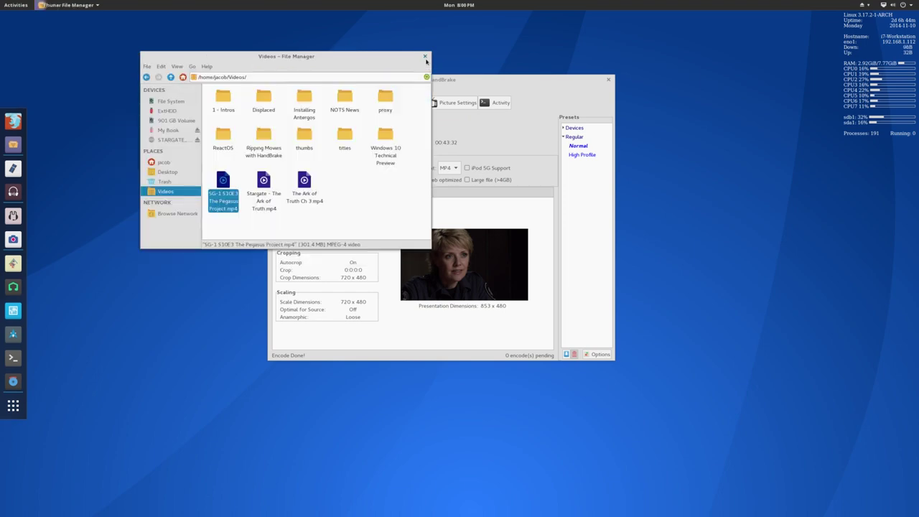
click(425, 57)
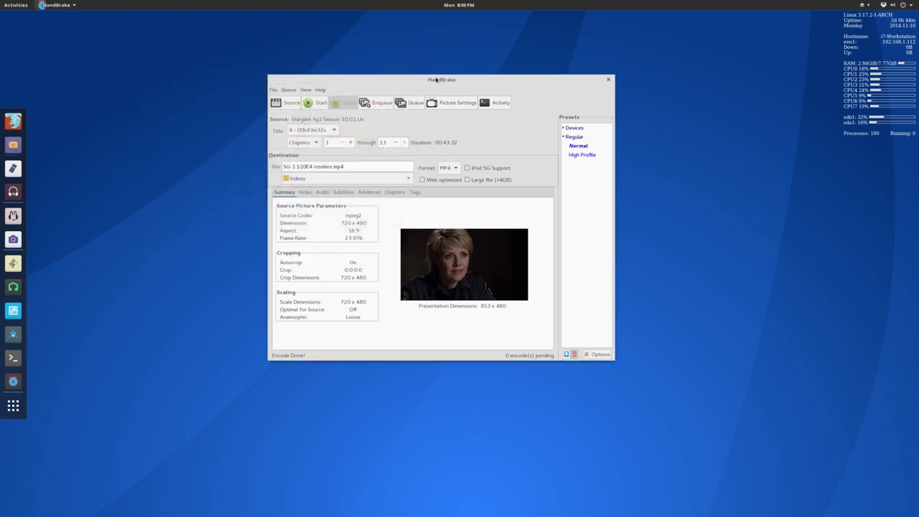
click(610, 83)
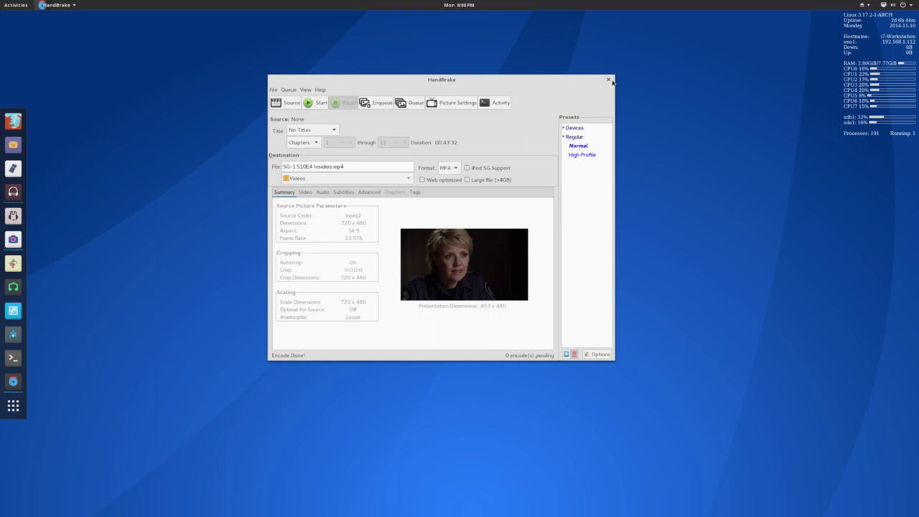
click(13, 122)
- Restore the Firefox window, load the HandBrake site, and browse Downloads then Community & Support
drag(179, 14, 199, 36)
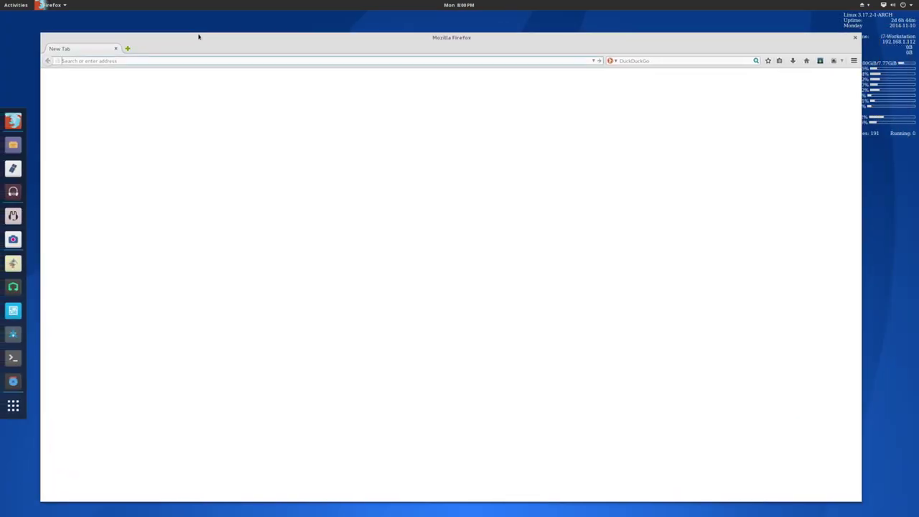
text(handbrake.fr)
key(Return)
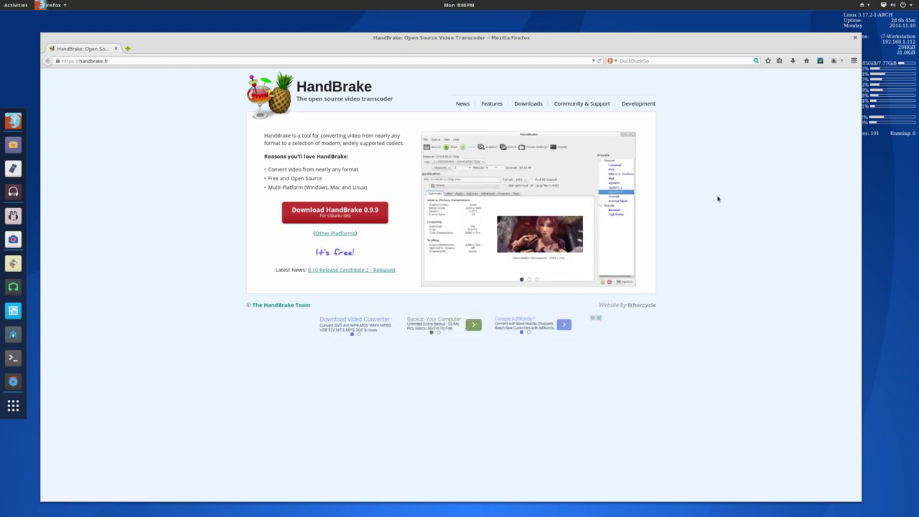
click(527, 105)
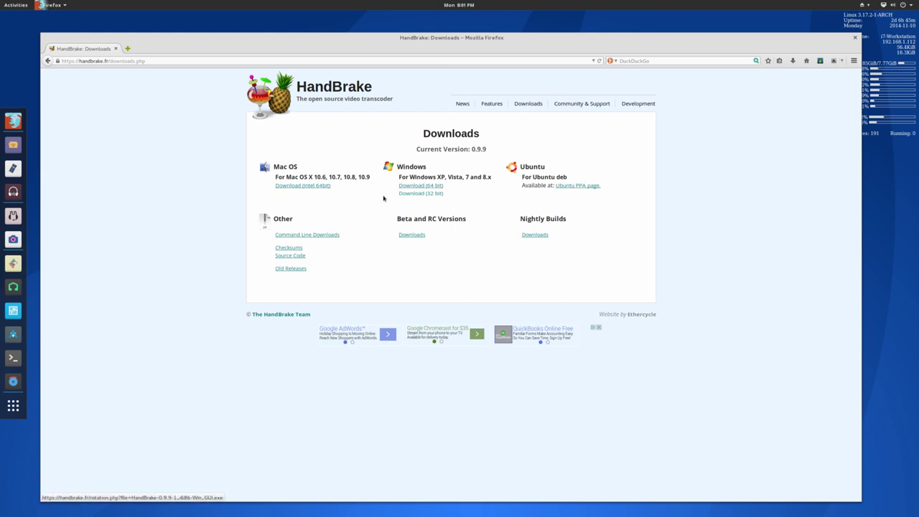
click(593, 104)
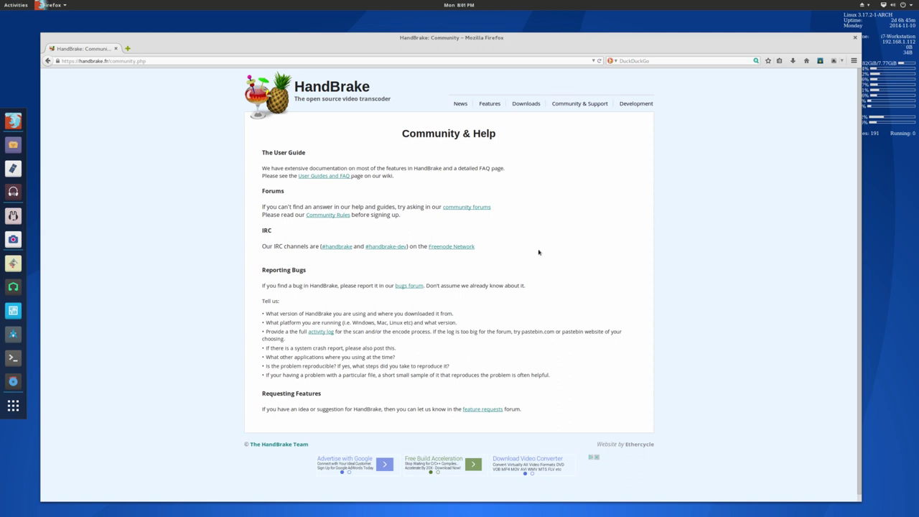
- Load the Nerd on the Street website in Firefox
click(407, 62)
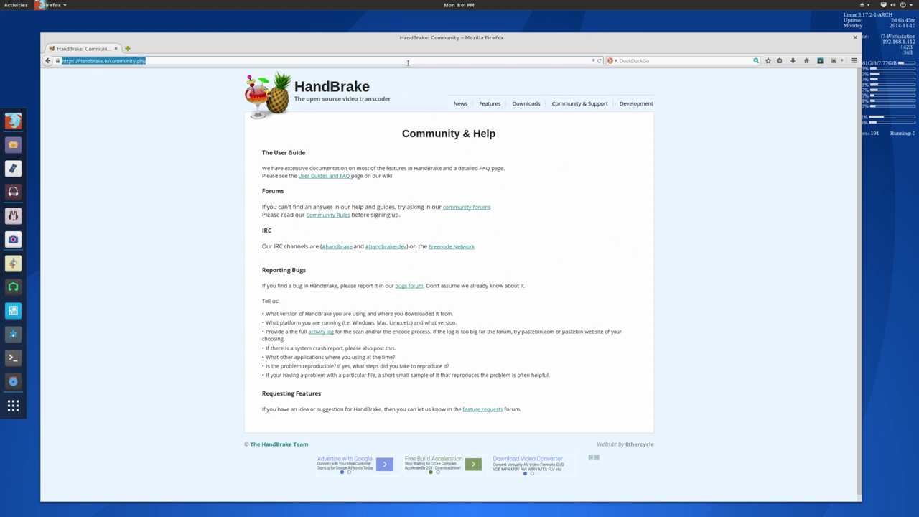
text(nerdonthestreet.com)
key(Return)
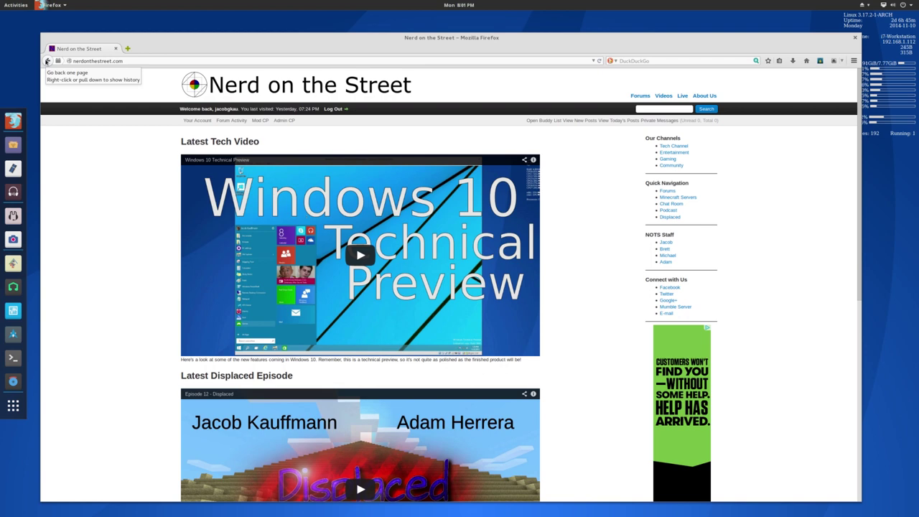
- Go back to the HandBrake Community page, return to its home page, and quit Firefox
click(47, 61)
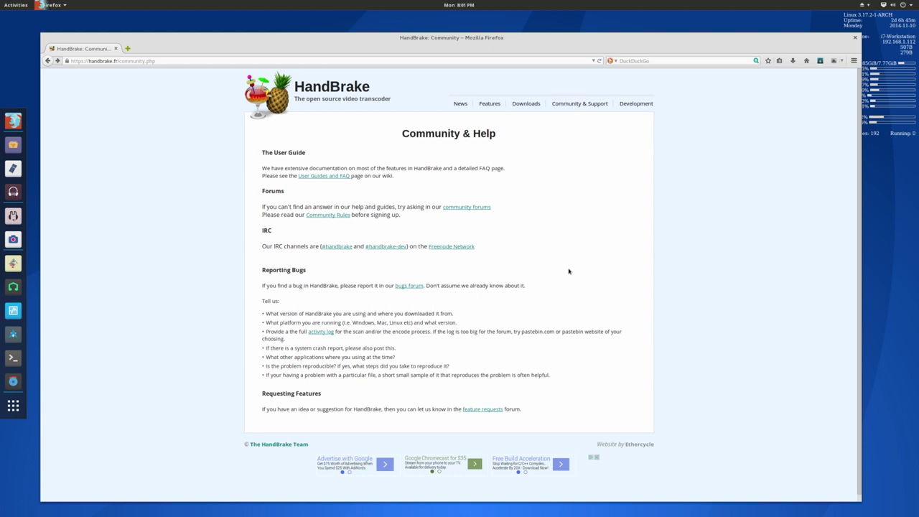
click(270, 87)
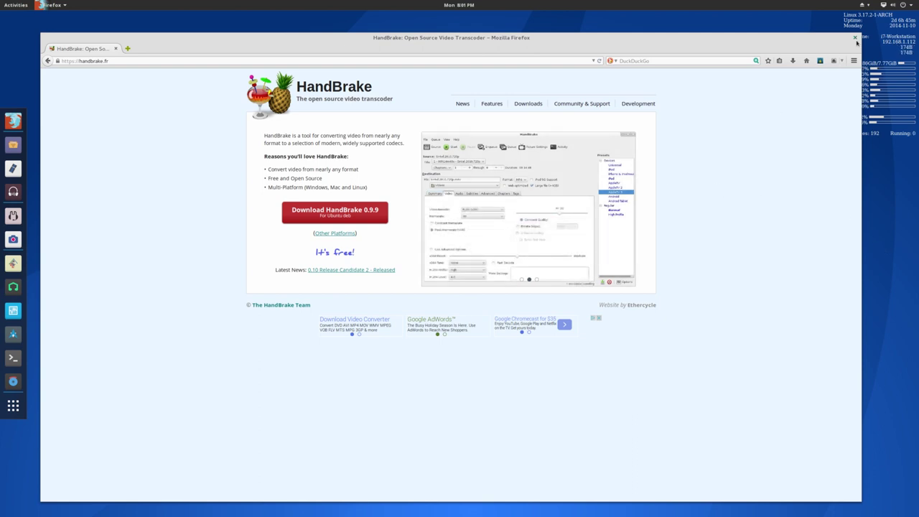
key(ctrl+q)
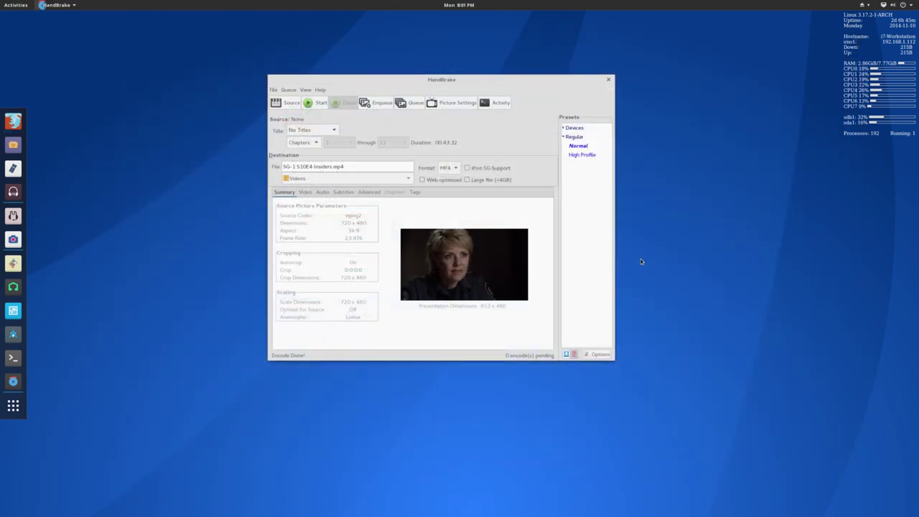